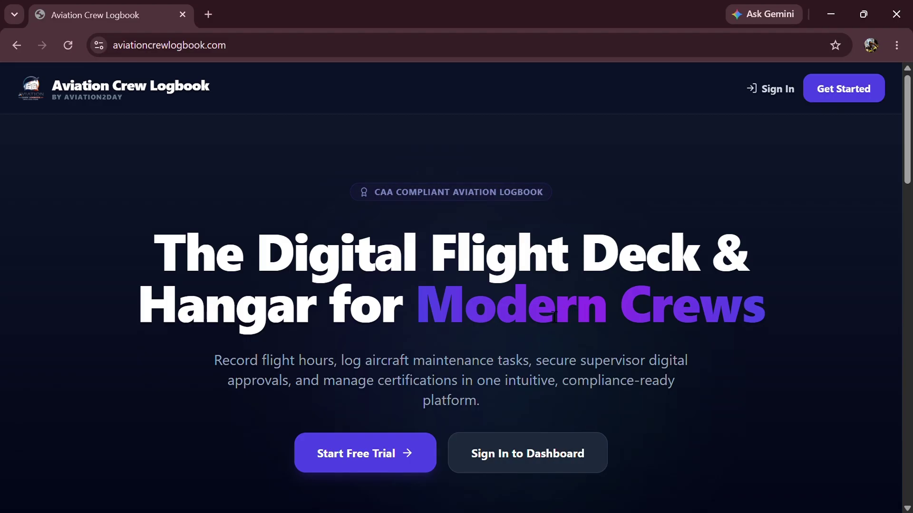
Look through the logbook site's home page, including the feature summaries for pilots, engineers, supervisors and companies.
scroll(553, 315, down, 3)
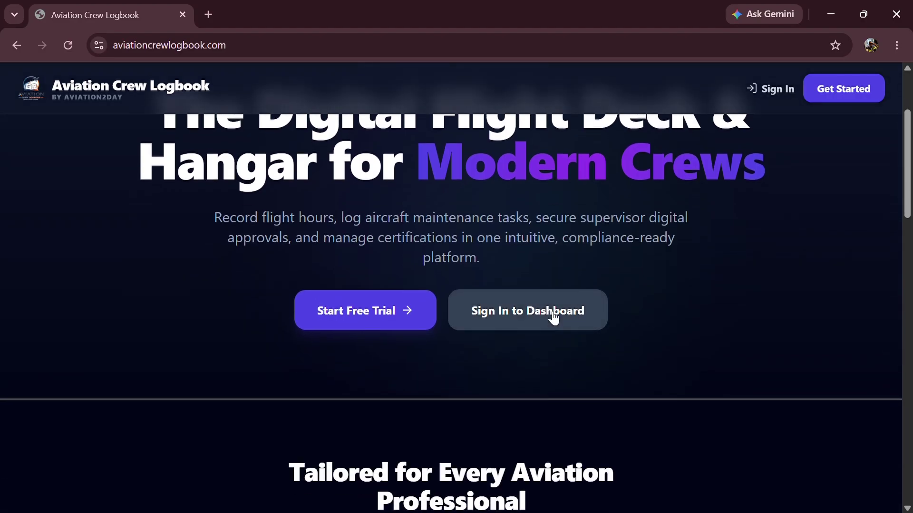
scroll(575, 309, down, 3)
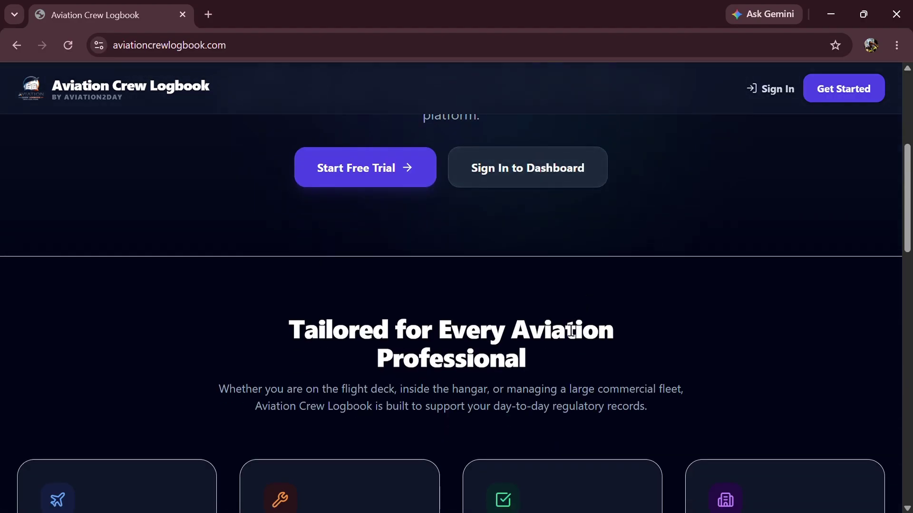
scroll(568, 333, down, 6)
scroll(565, 342, down, 2)
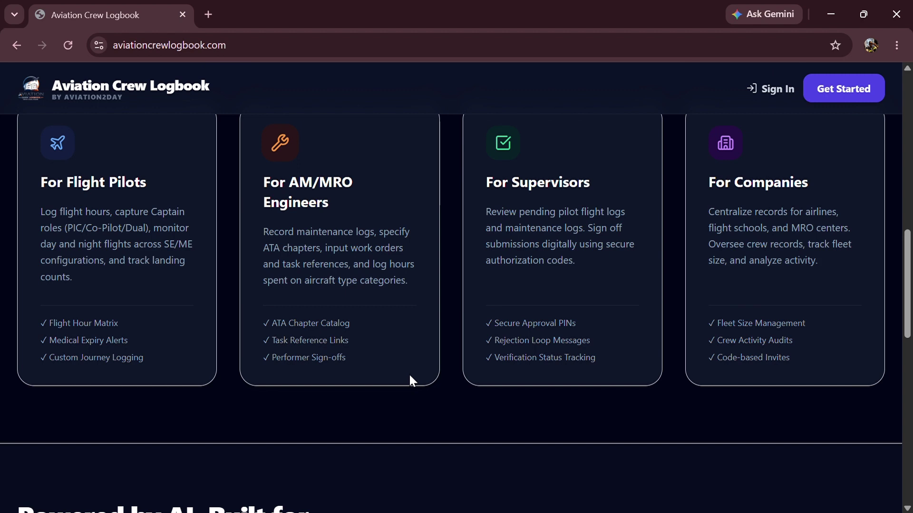
scroll(411, 381, up, 2)
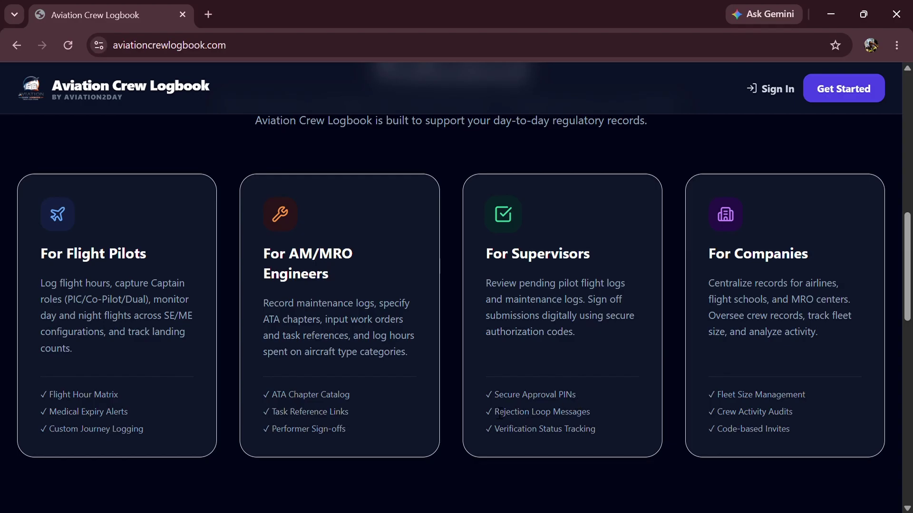
scroll(472, 402, down, 5)
scroll(473, 402, up, 3)
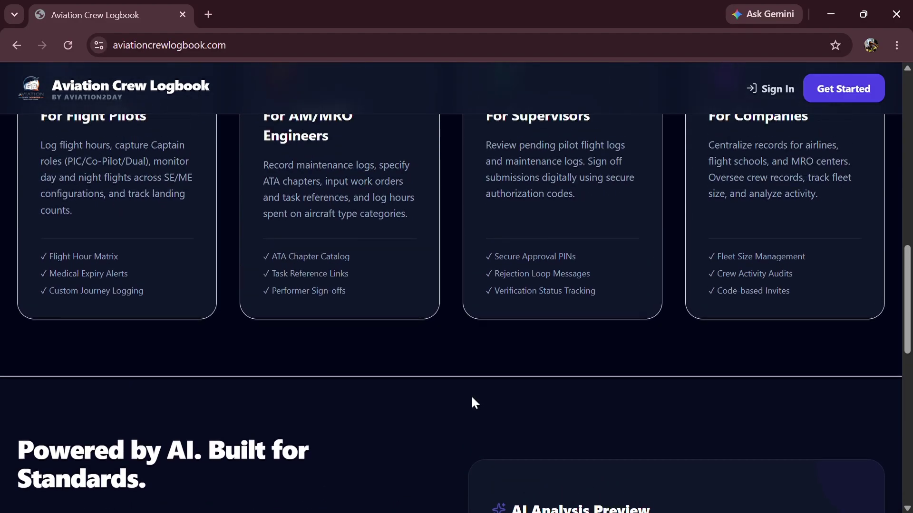
scroll(474, 403, up, 3)
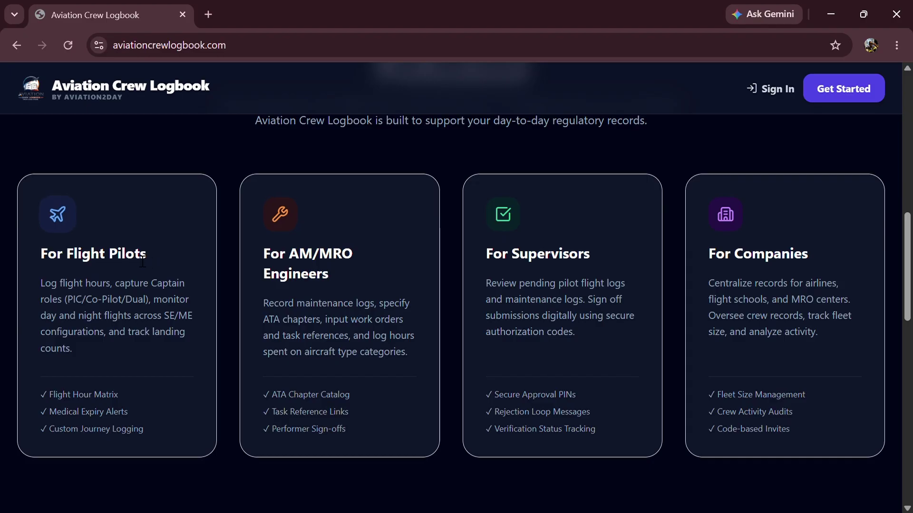
scroll(206, 266, up, 4)
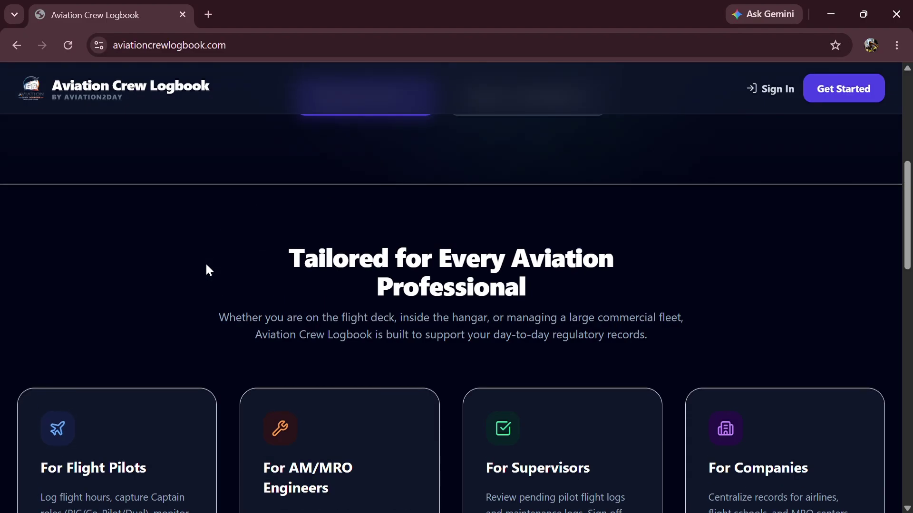
scroll(379, 295, up, 3)
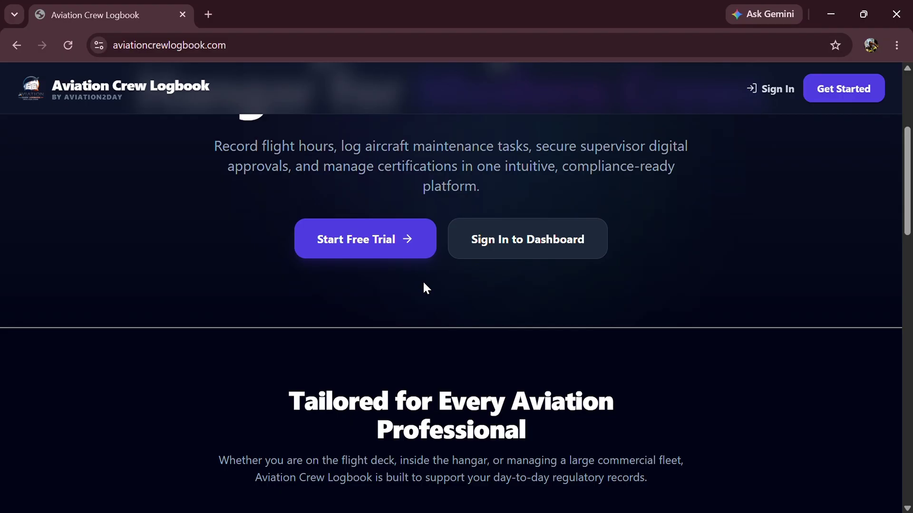
Open the free trial sign-up for the Pilot role and review the fields of its registration form.
click(381, 243)
double_click(379, 240)
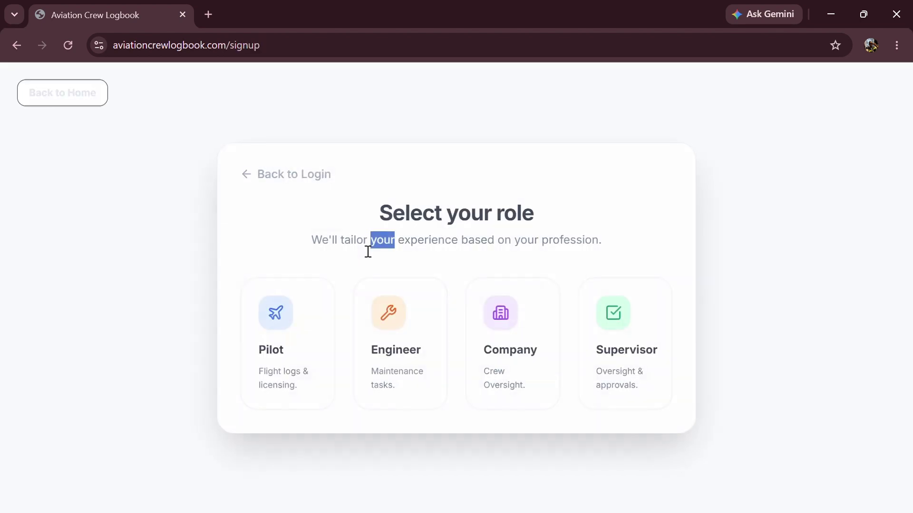
click(396, 274)
click(305, 341)
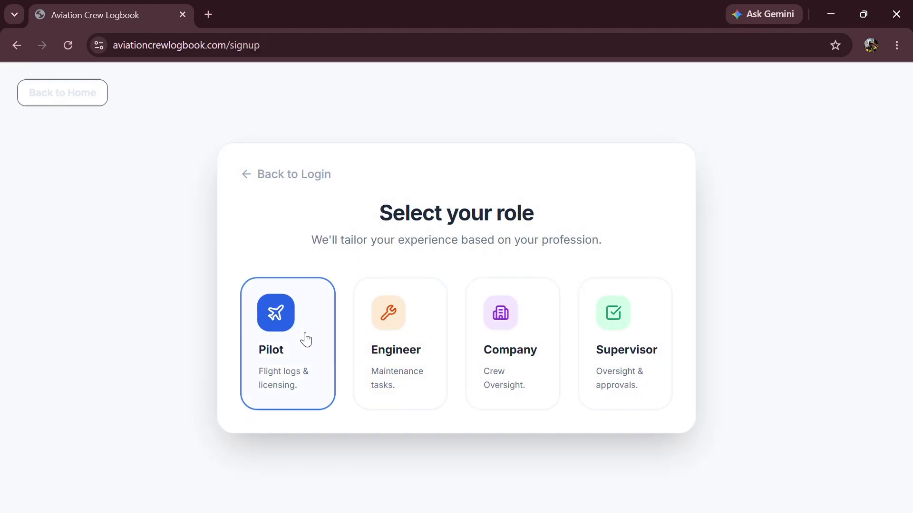
click(304, 366)
scroll(493, 267, down, 5)
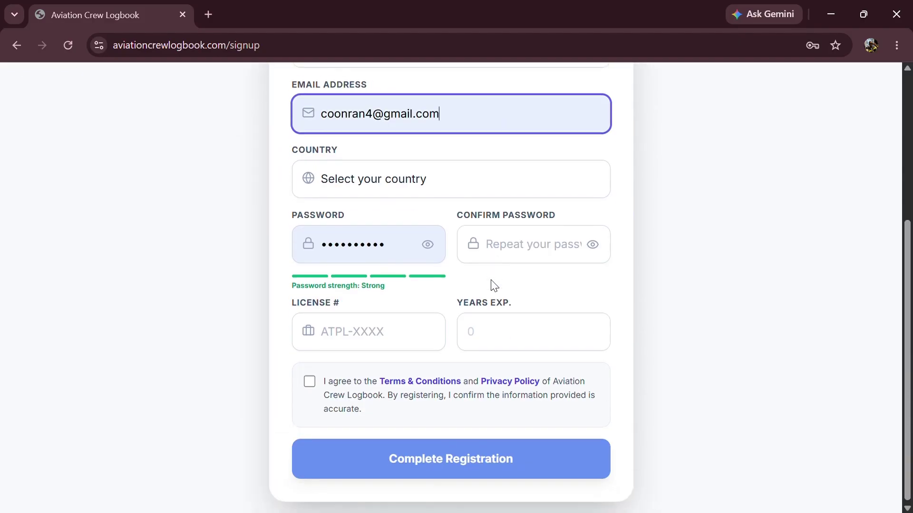
scroll(492, 284, up, 5)
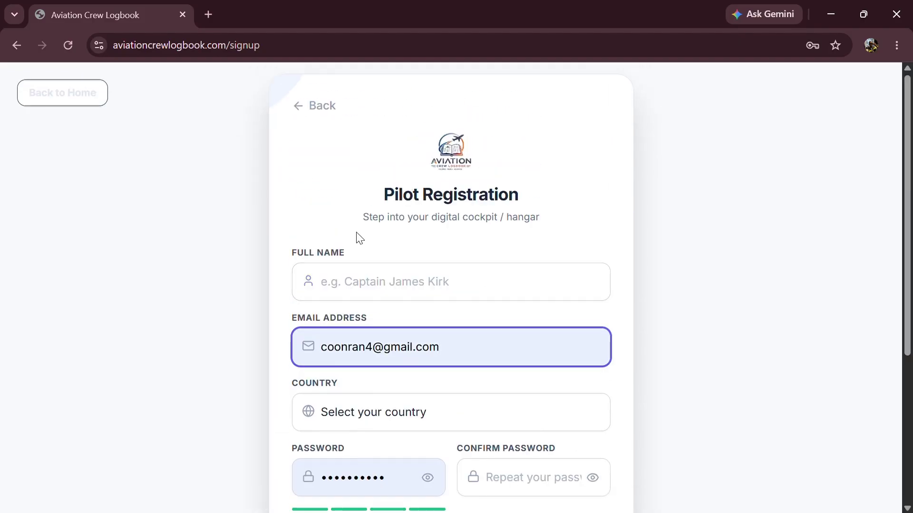
scroll(407, 248, down, 5)
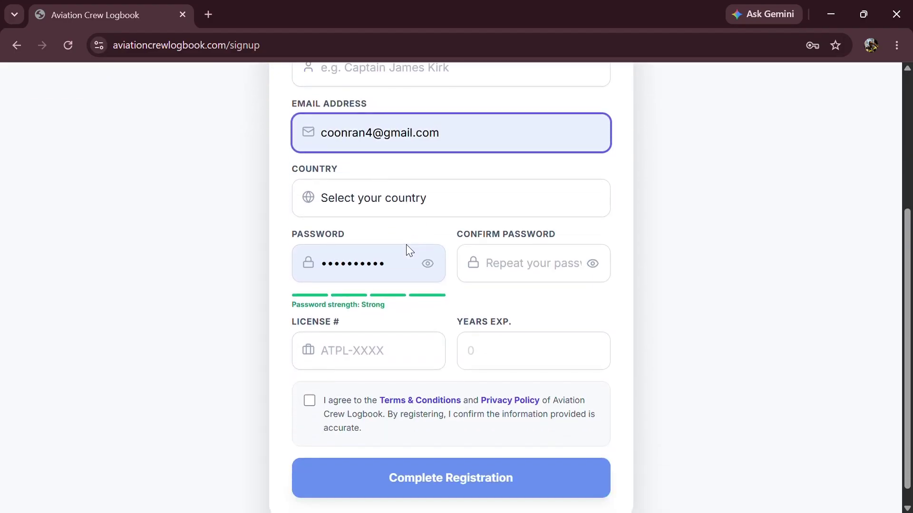
scroll(420, 297, up, 5)
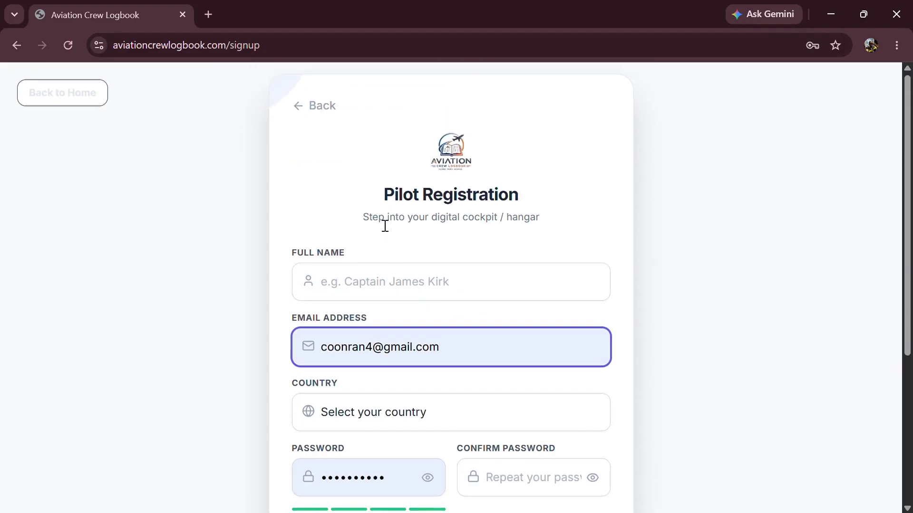
Leave the pilot registration for the login page and sign in with the Google account.
click(303, 111)
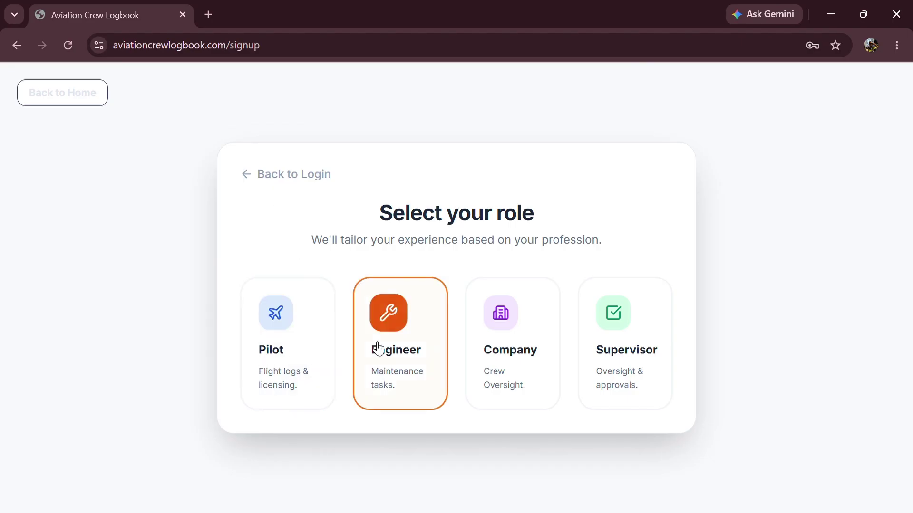
click(287, 180)
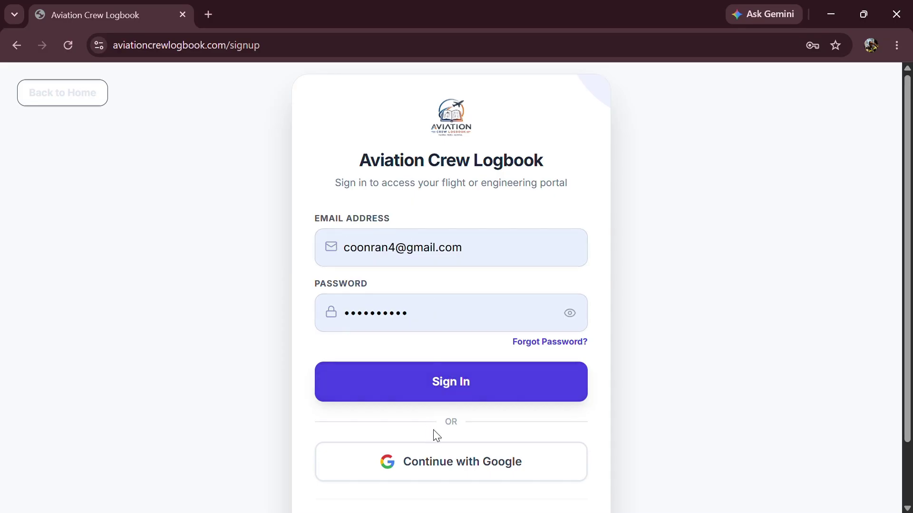
scroll(466, 428, down, 2)
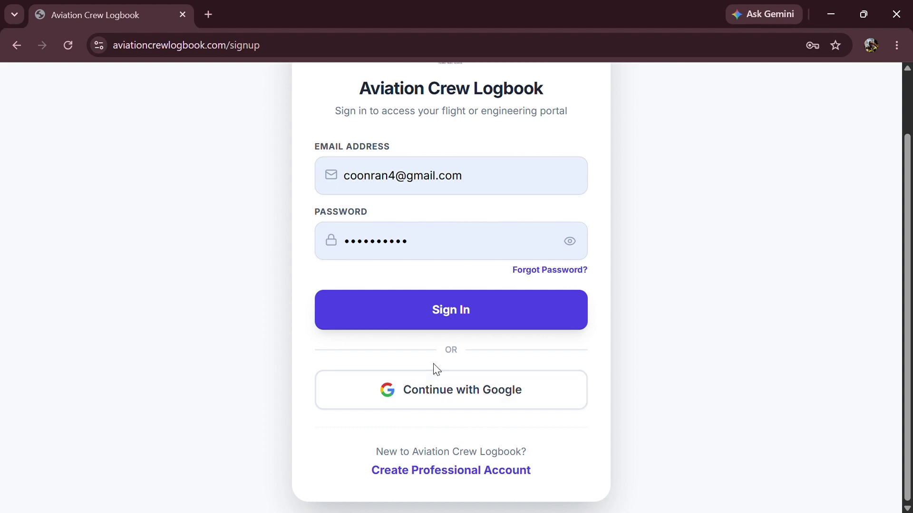
click(468, 394)
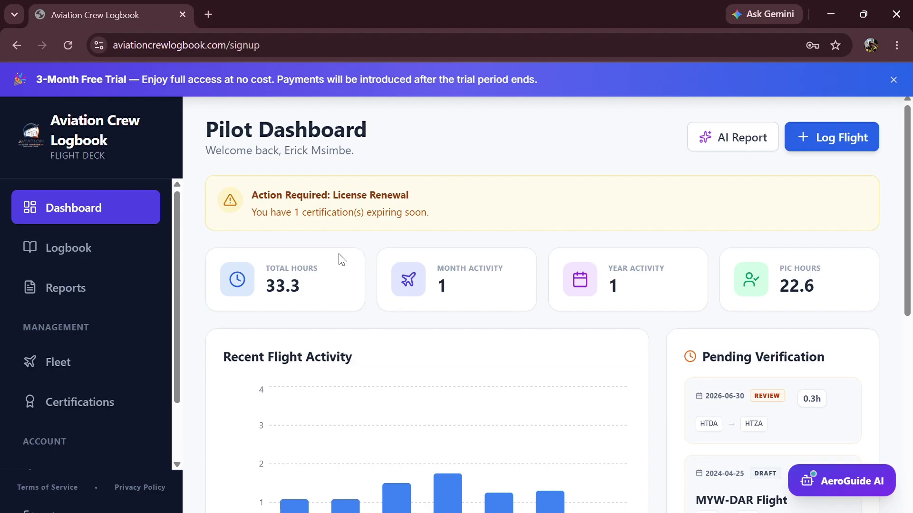
Look over the pilot dashboard's summary figures, charts and navigation sections down to the account entries.
scroll(362, 287, down, 10)
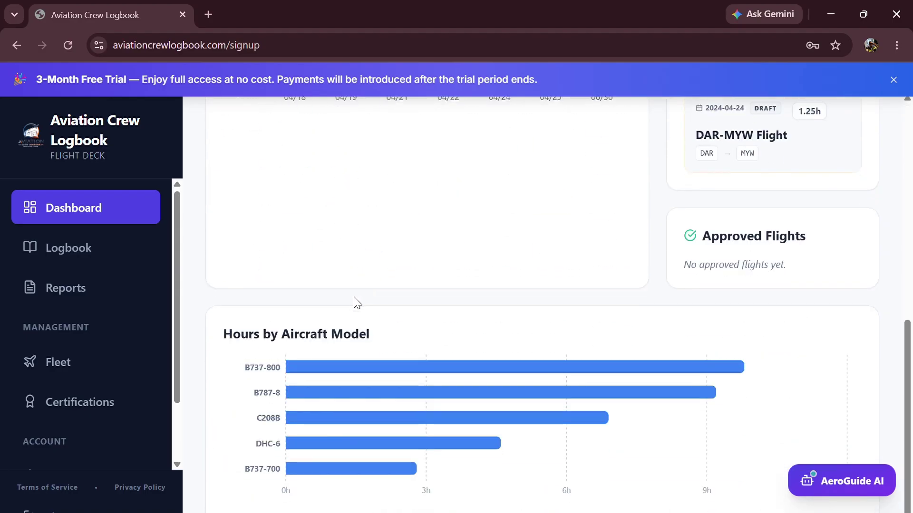
scroll(328, 316, up, 8)
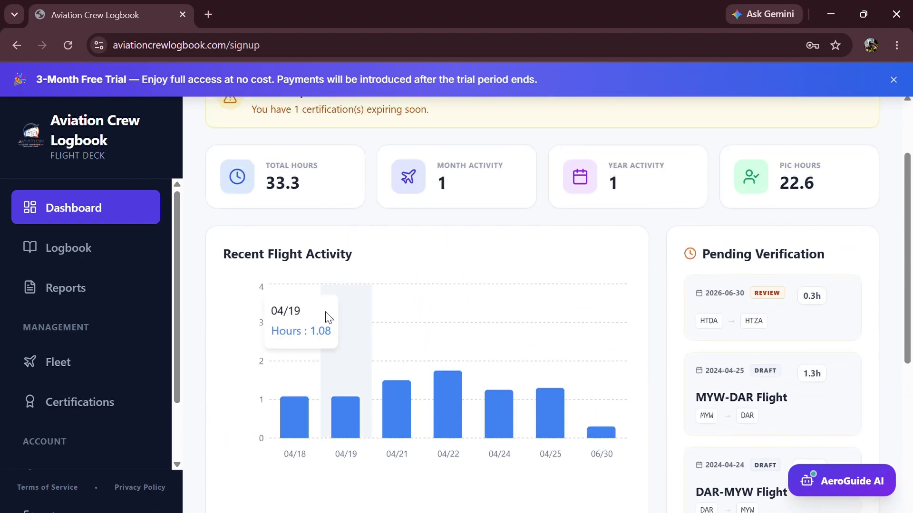
scroll(327, 316, up, 2)
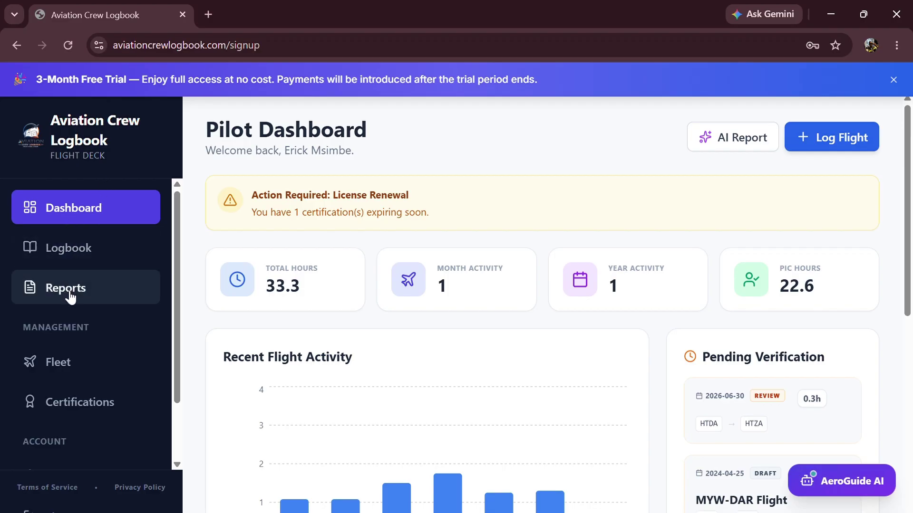
scroll(70, 297, down, 2)
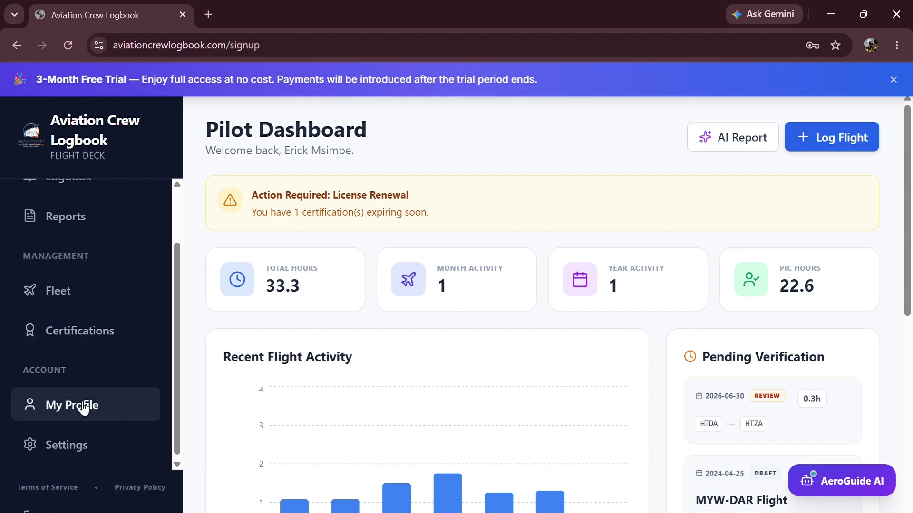
scroll(83, 408, up, 2)
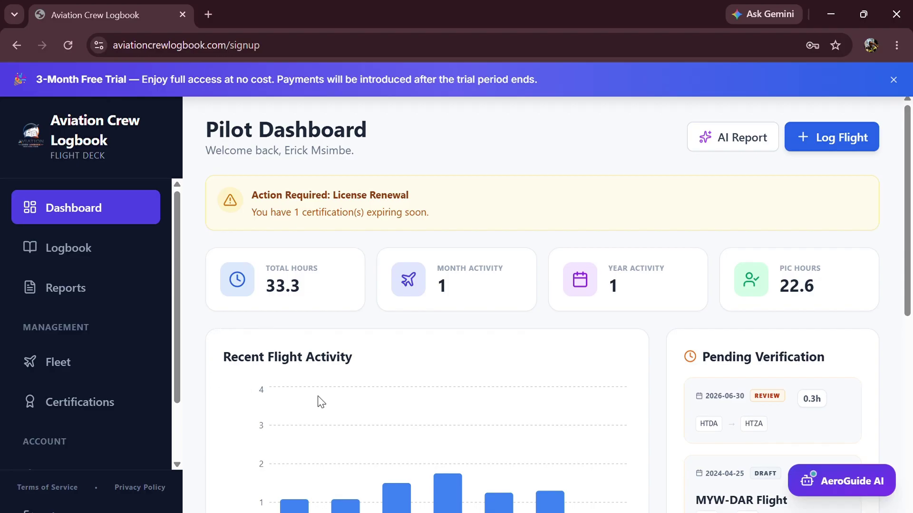
Examine the recent flight activity, pending verifications, approved flights and flight hours by aircraft model on the dashboard.
scroll(318, 399, down, 2)
scroll(356, 317, down, 4)
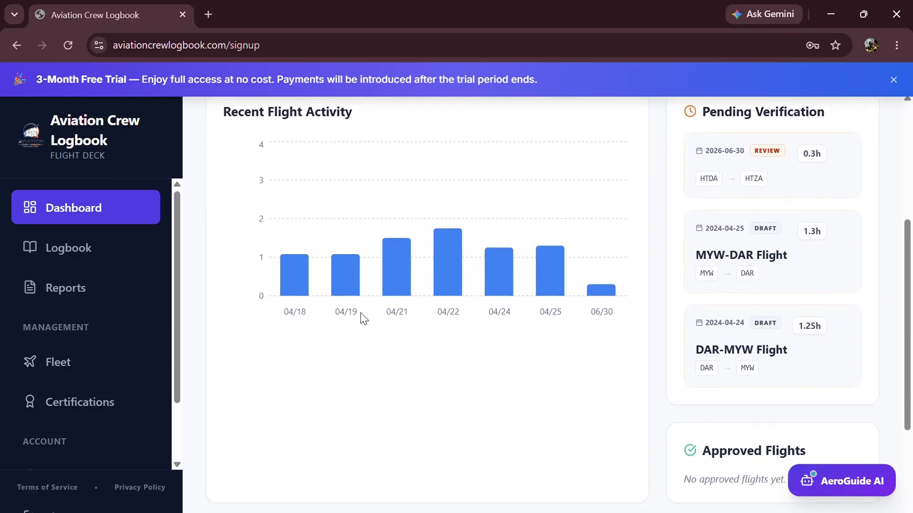
scroll(742, 190, up, 1)
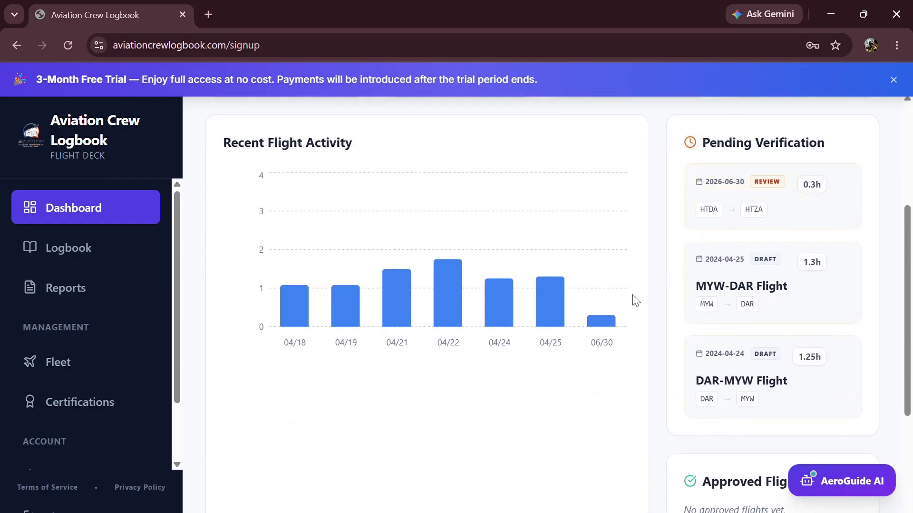
scroll(628, 306, down, 3)
scroll(291, 449, down, 2)
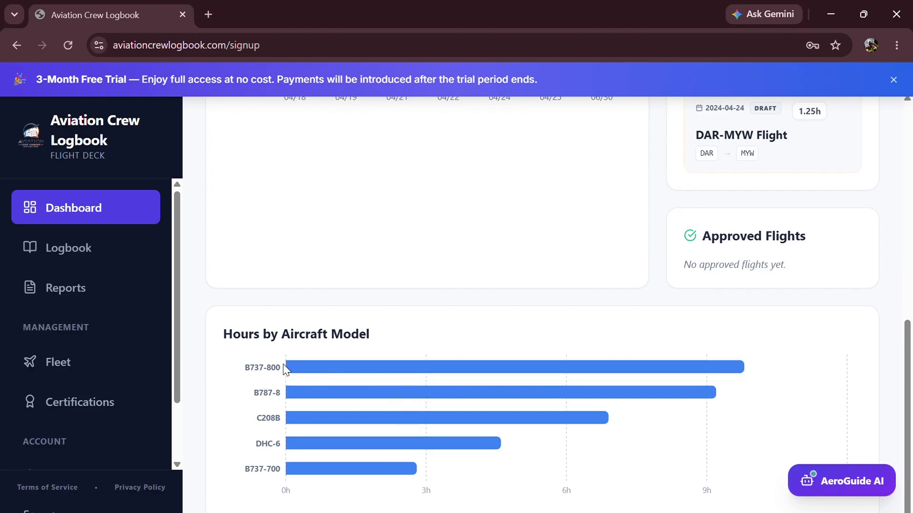
mouse_move(421, 375)
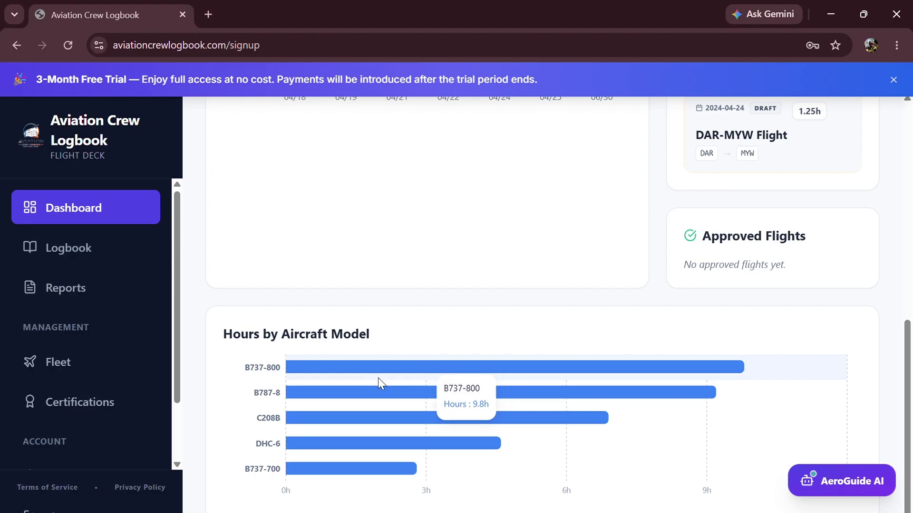
mouse_move(297, 398)
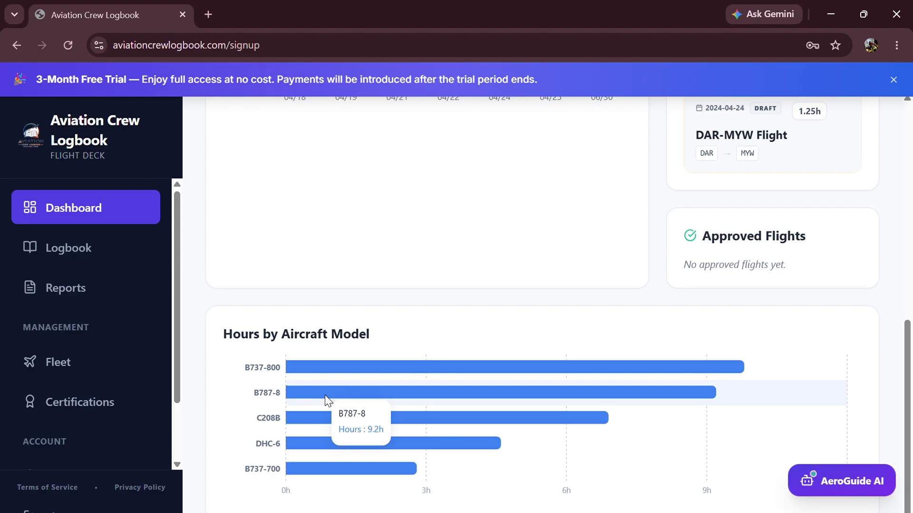
mouse_move(311, 420)
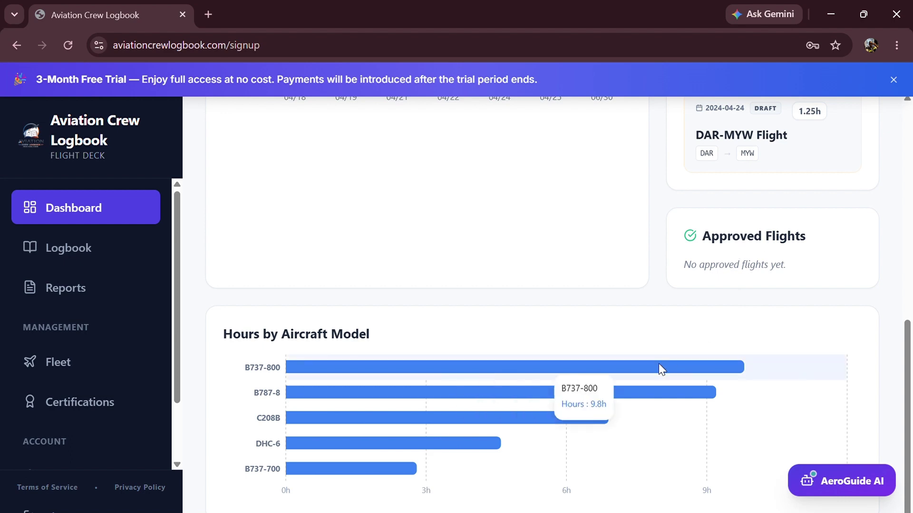
scroll(665, 346, up, 9)
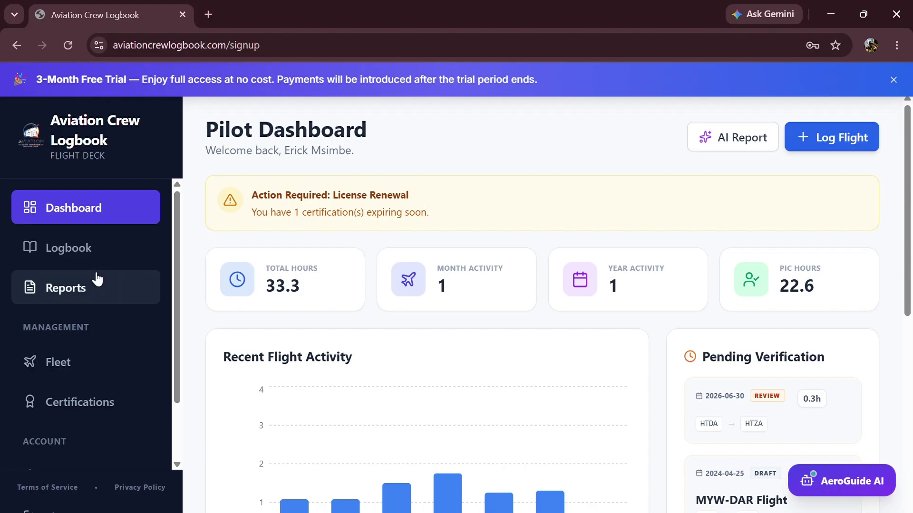
Start a new flight entry in the logbook and enter cq345 as its flight number.
click(105, 260)
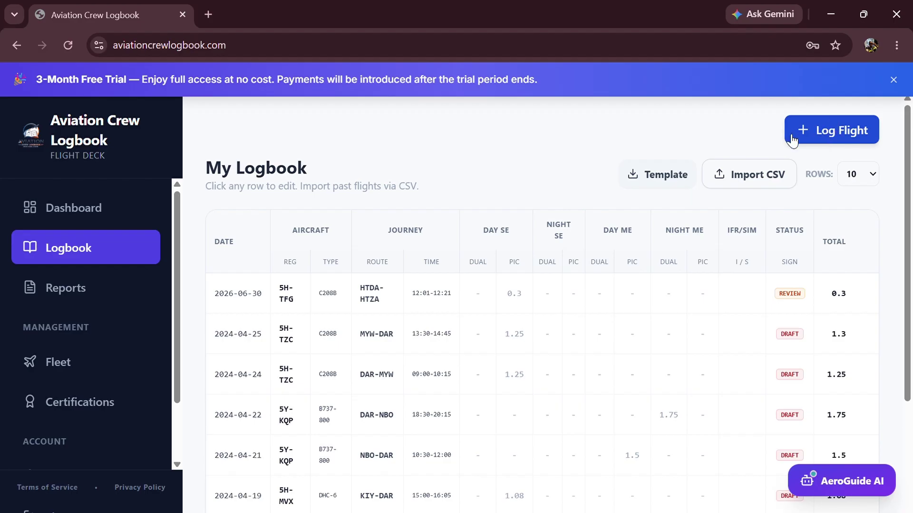
click(822, 142)
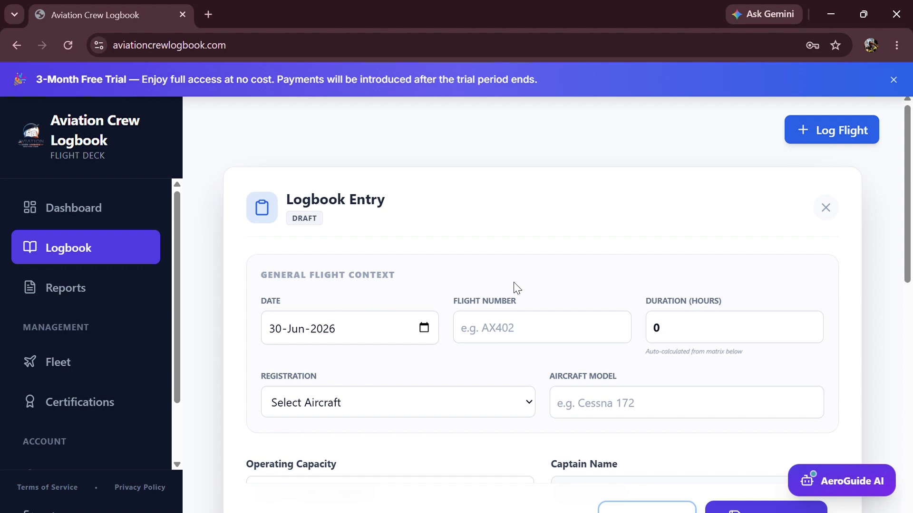
scroll(517, 288, down, 1)
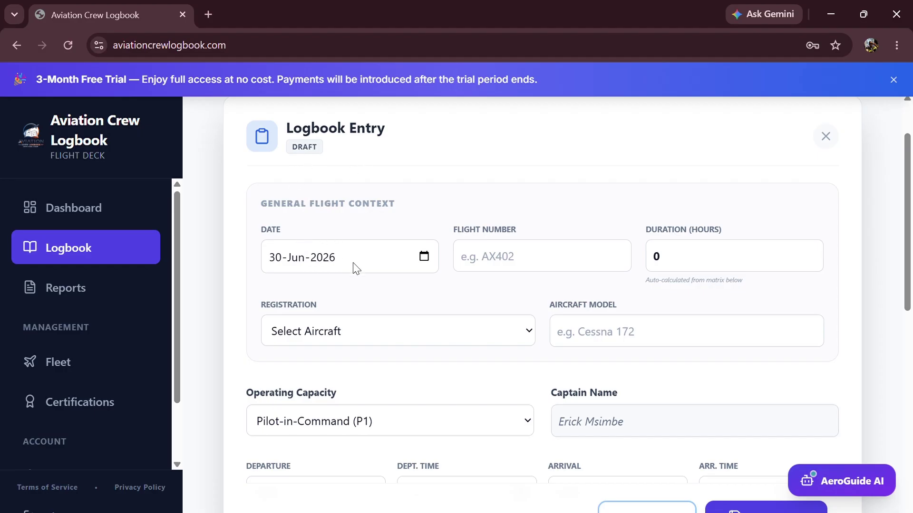
click(504, 268)
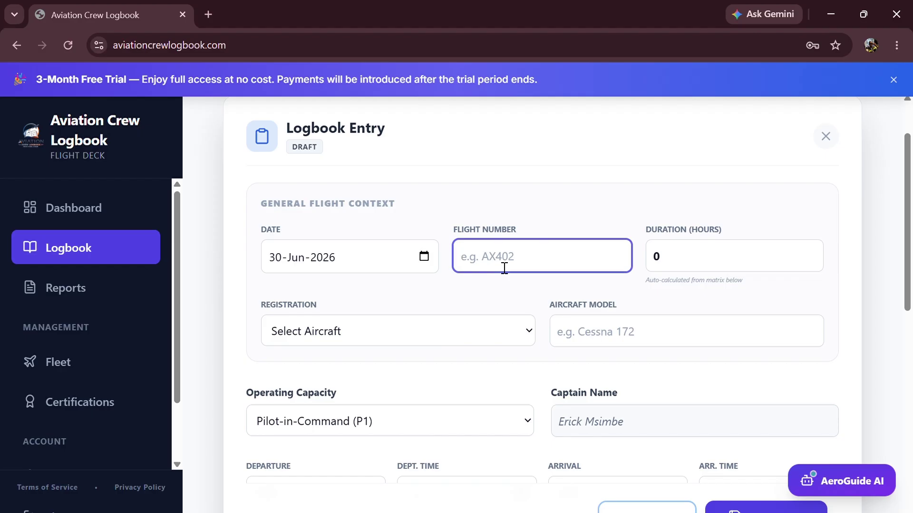
text(cq345)
click(700, 267)
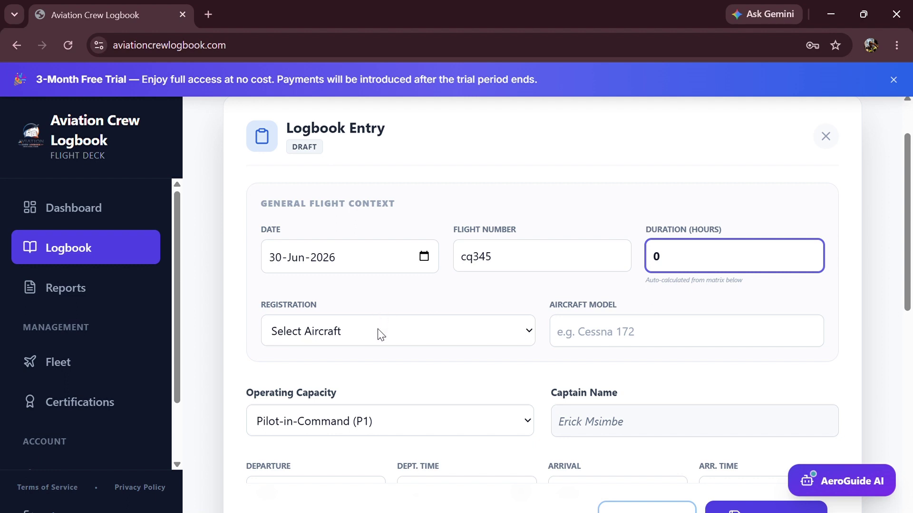
Add a new aircraft to the fleet from the registration field: tail number 5H-TFE, model C208B, engine PT6A-140.
click(340, 333)
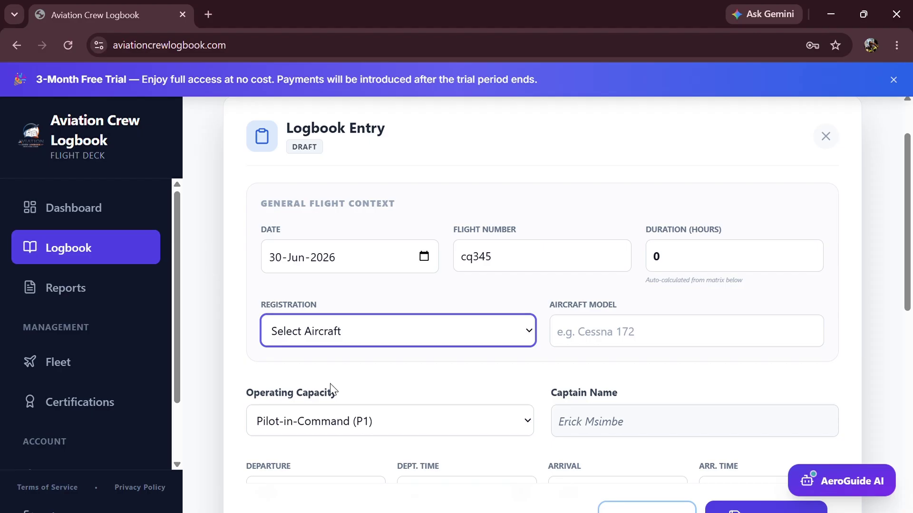
click(316, 435)
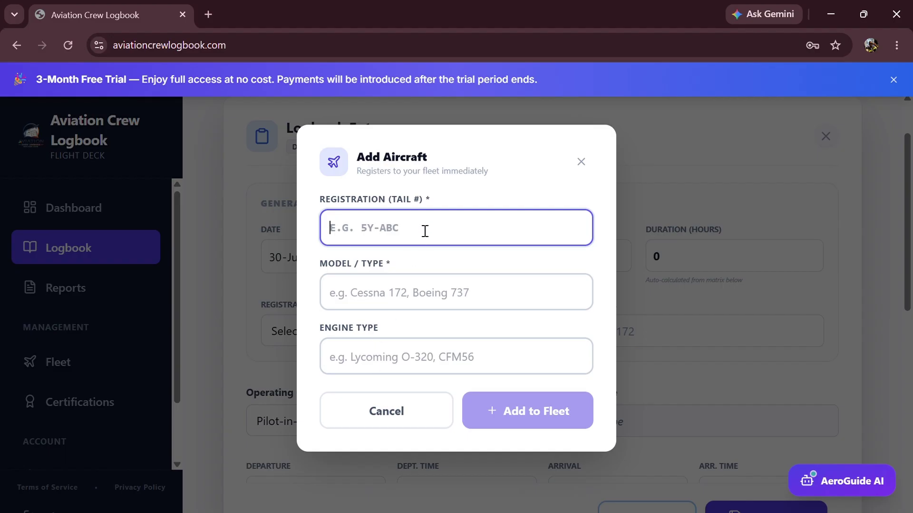
text(5)
key(BackSpace)
text(5H-TFE)
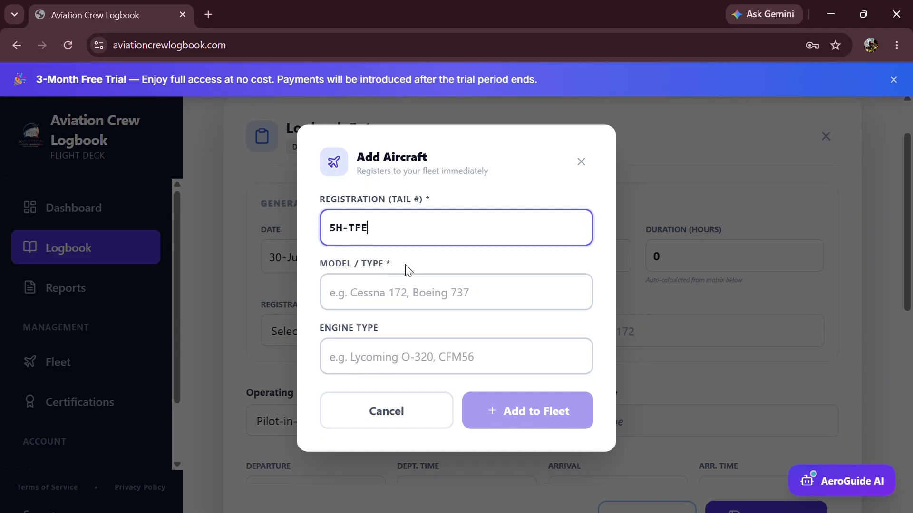
click(406, 291)
text(C208B)
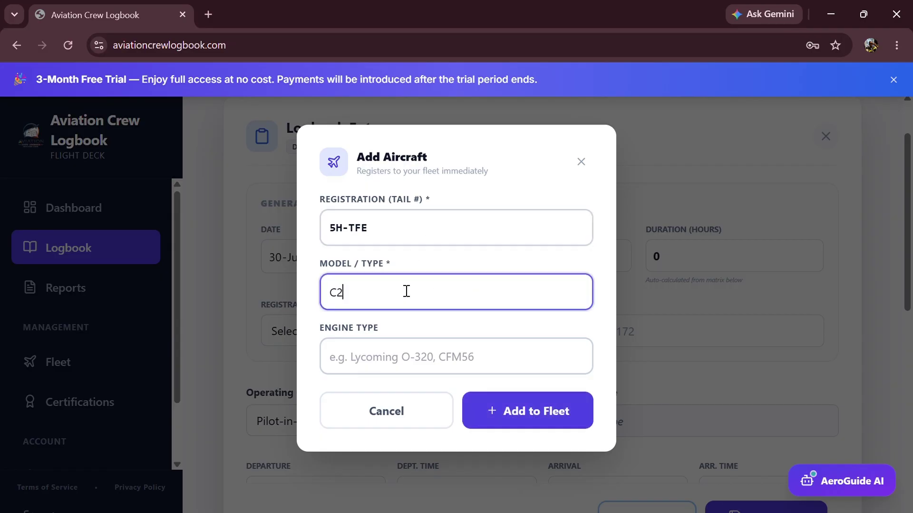
click(371, 356)
text(PT6A-1)
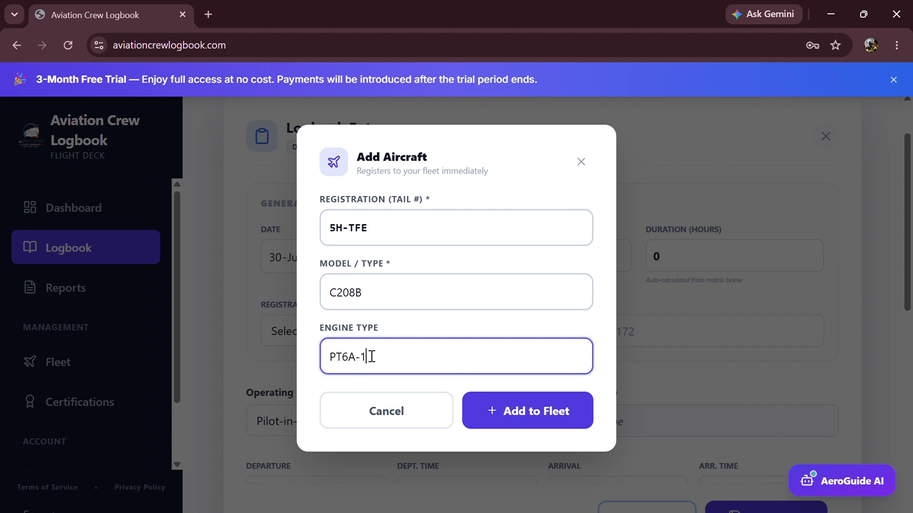
text(40)
click(508, 408)
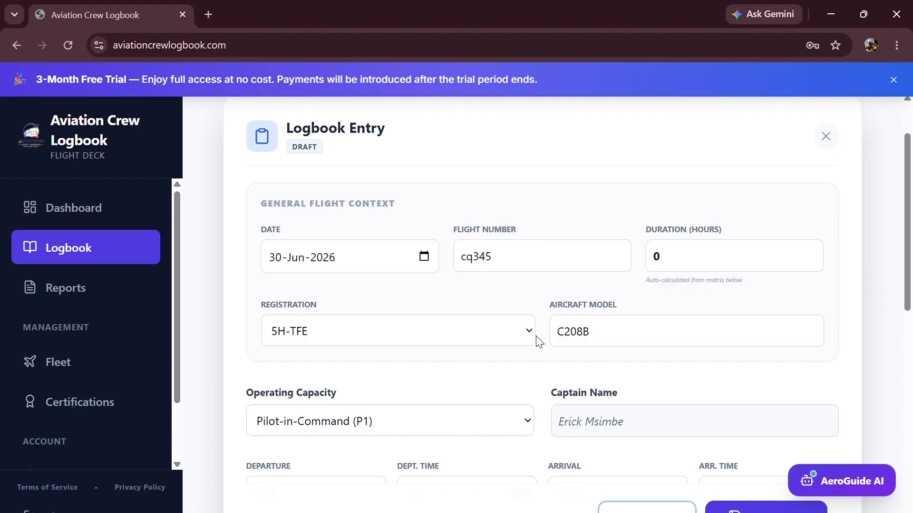
Switch the operating capacity to Co-Pilot (P2) and clear the captain name.
scroll(532, 351, down, 1)
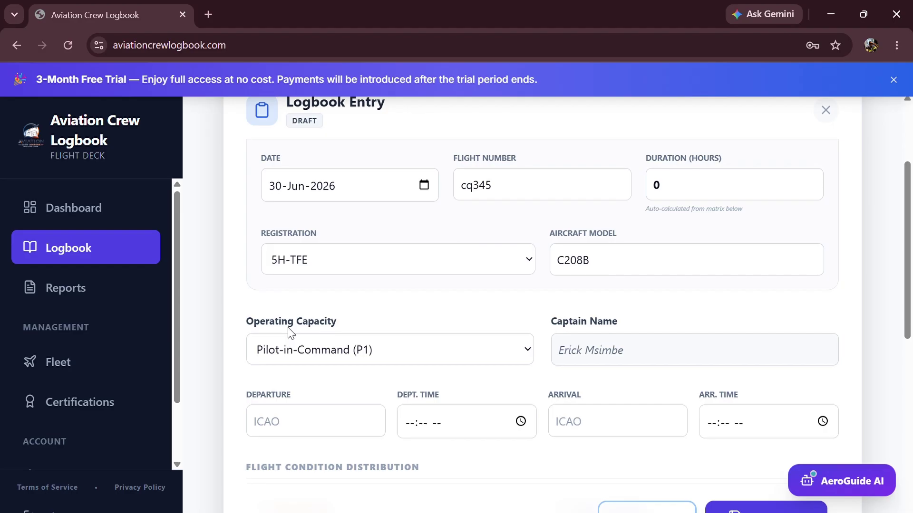
scroll(433, 352, down, 1)
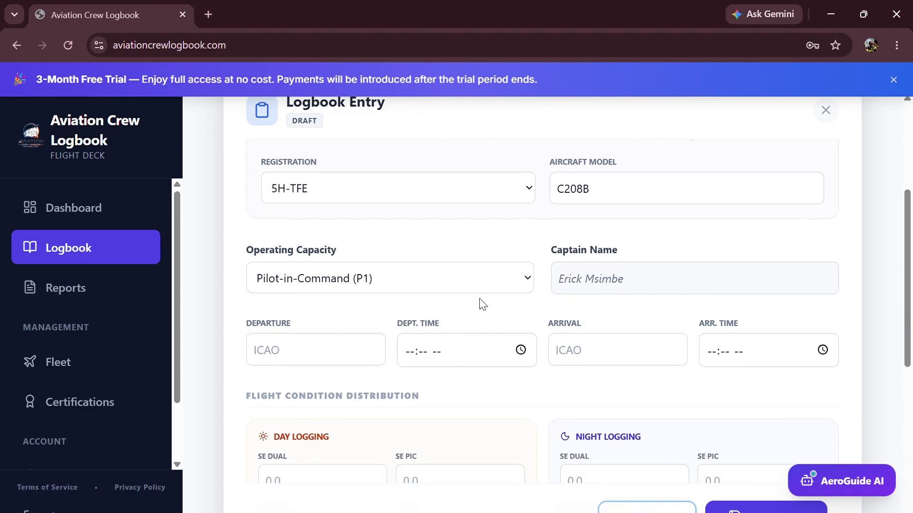
click(499, 280)
click(443, 310)
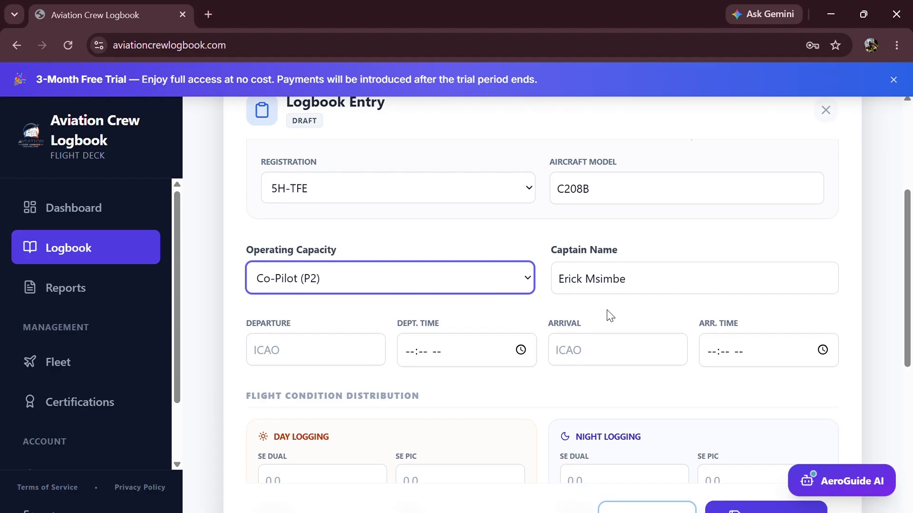
click(647, 291)
key(BackSpace)
key(BackSpace)
key(BackSpace)
key(BackSpace)
key(BackSpace)
key(BackSpace)
key(BackSpace)
key(BackSpace)
key(BackSpace)
key(BackSpace)
key(BackSpace)
key(BackSpace)
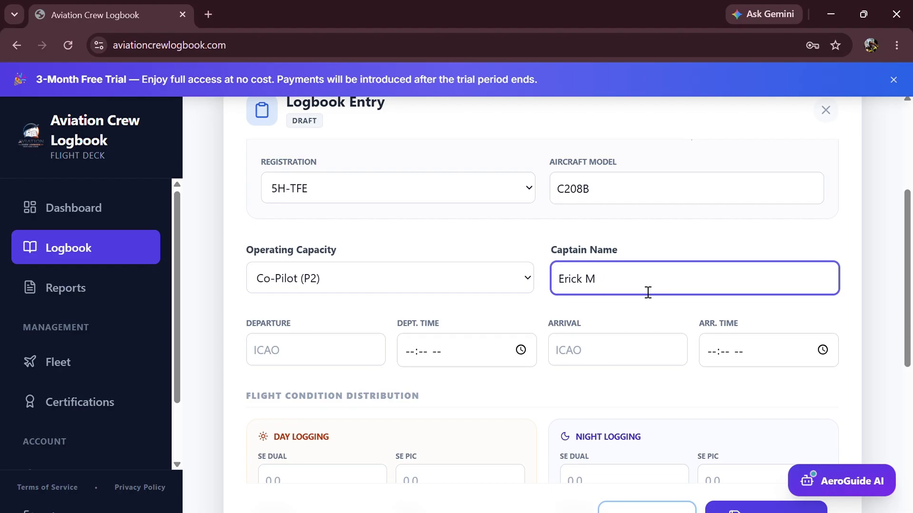
text(Zo)
key(BackSpace)
key(BackSpace)
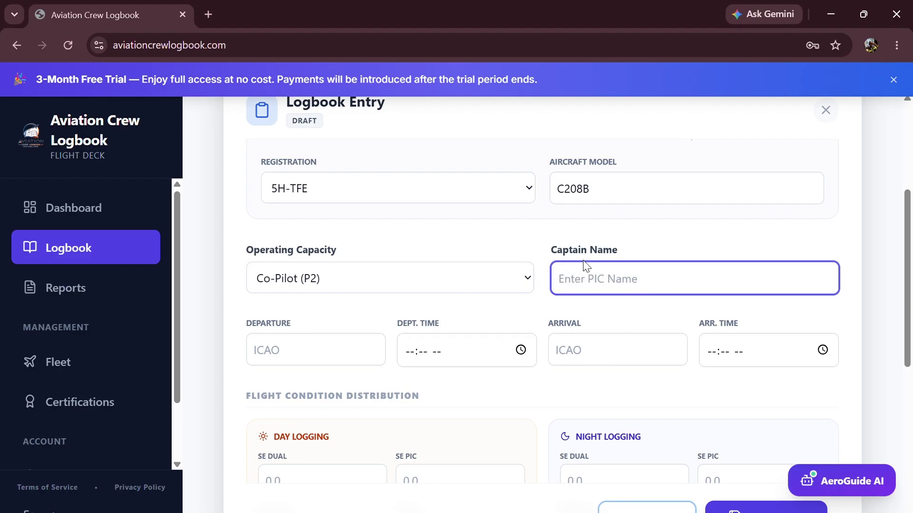
Set the operating capacity back to Pilot-in-Command (P1).
click(498, 274)
click(402, 315)
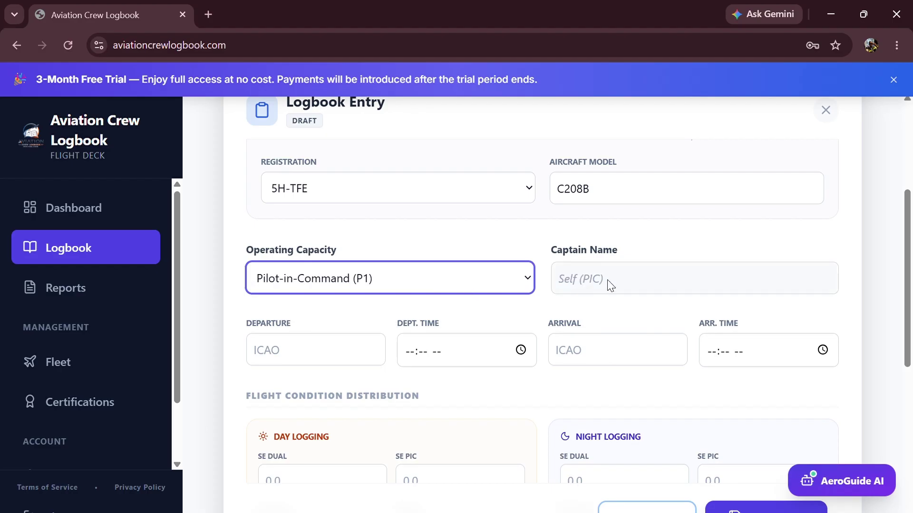
click(632, 281)
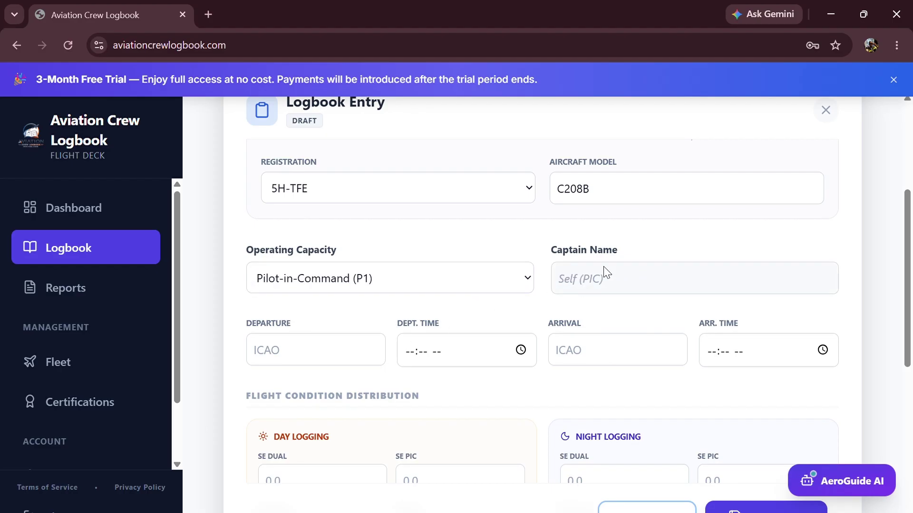
Enter departure HTDA at 08:20 PM and arrival HTZA at 08:40 PM for the flight.
scroll(606, 274, down, 1)
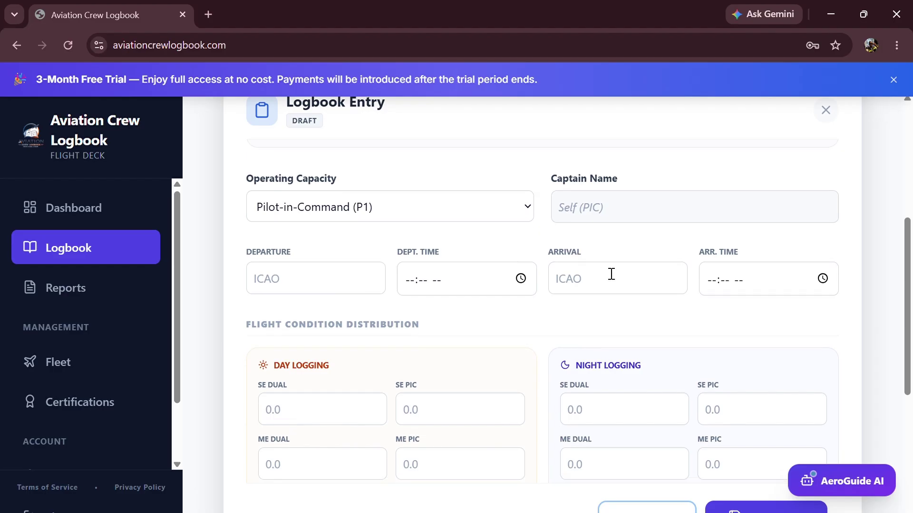
click(322, 294)
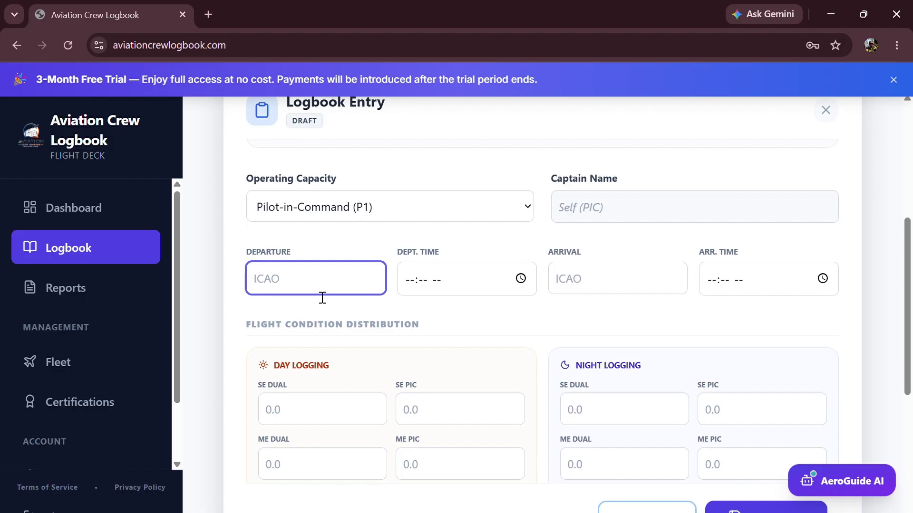
text(HTDA)
click(522, 279)
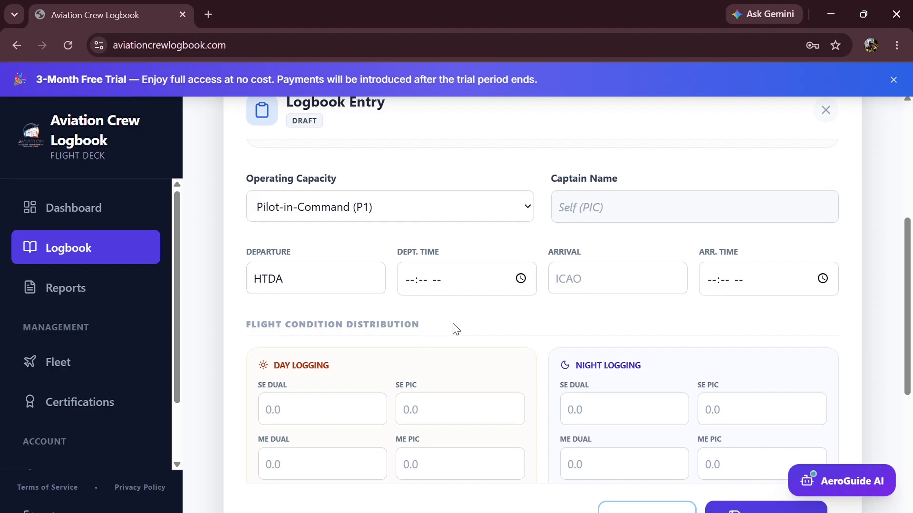
click(635, 291)
text(HTZA)
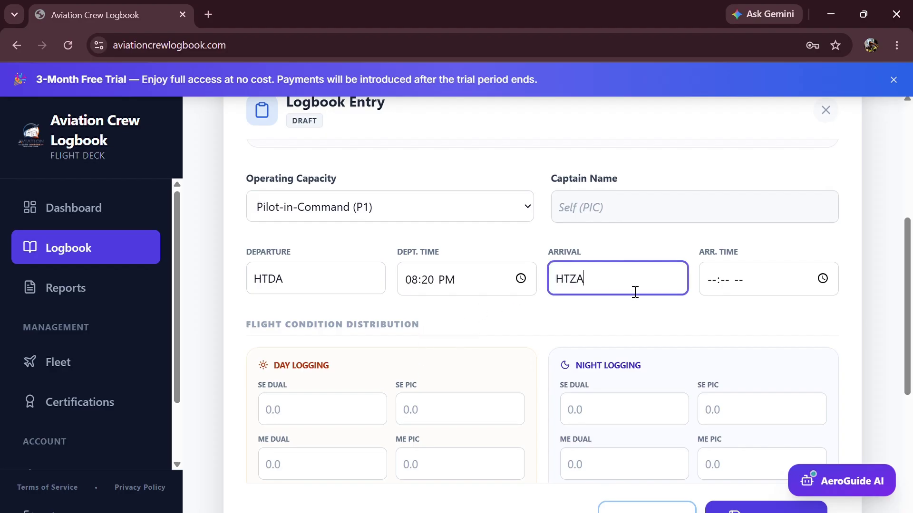
click(824, 281)
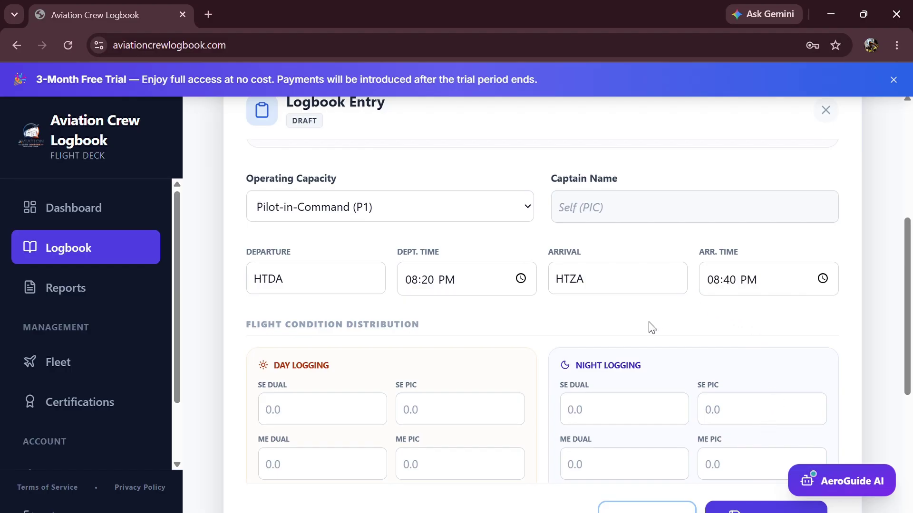
Log 0.3 hours of single-engine PIC time under night logging.
scroll(371, 340, down, 1)
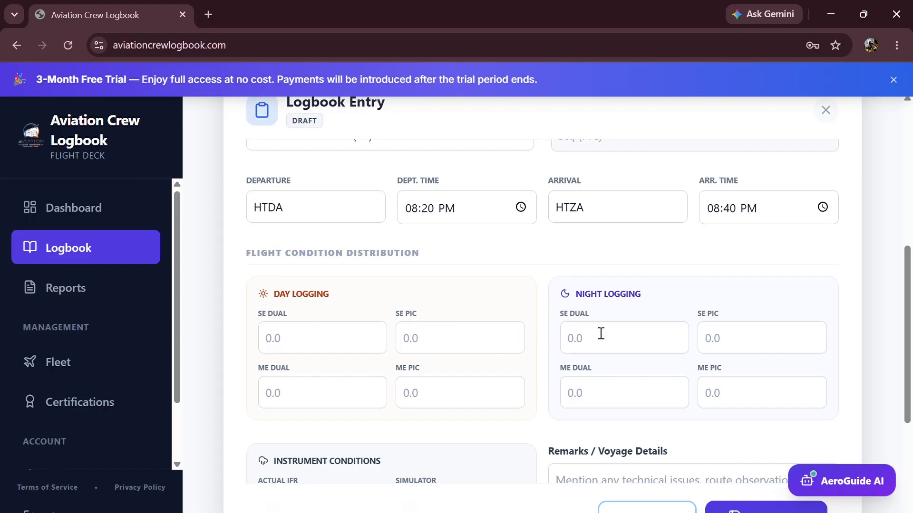
click(814, 335)
click(814, 334)
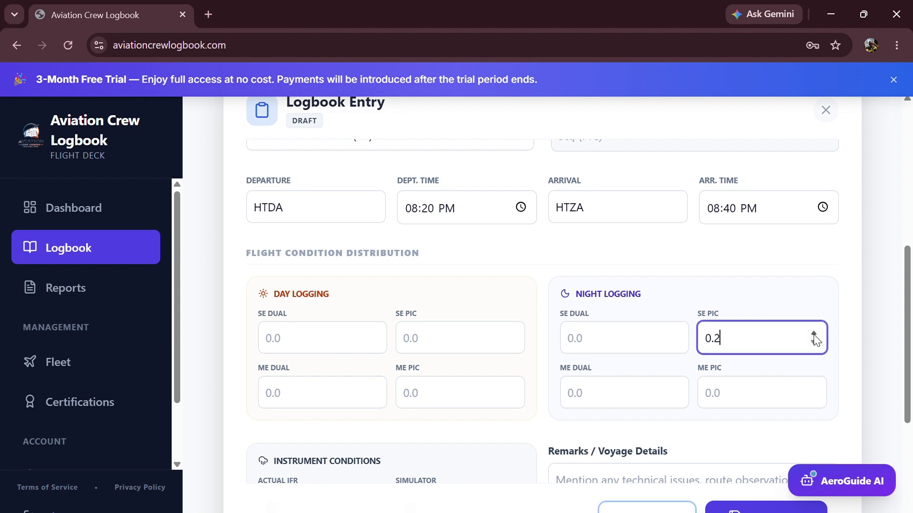
click(813, 334)
Assign a supervisor as verifier of the flight and save the entry as a draft.
scroll(598, 398, down, 2)
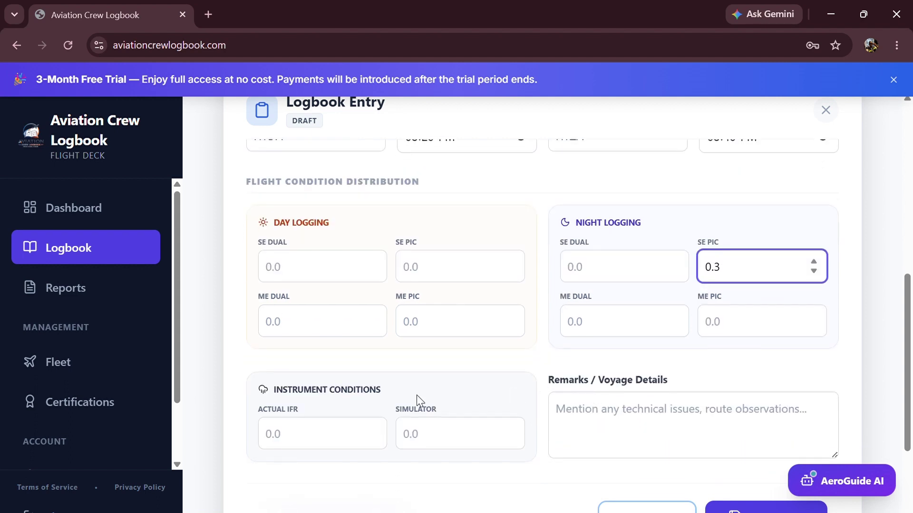
scroll(371, 399, down, 2)
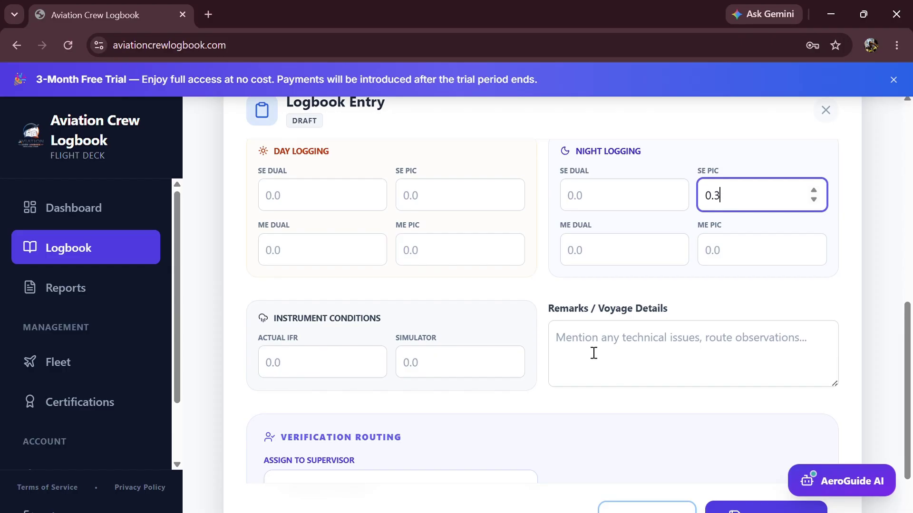
scroll(594, 353, down, 3)
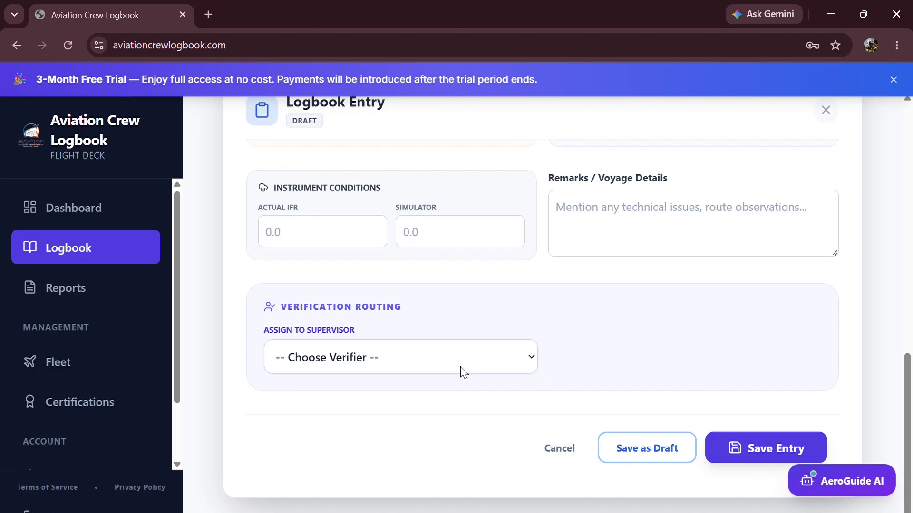
click(403, 434)
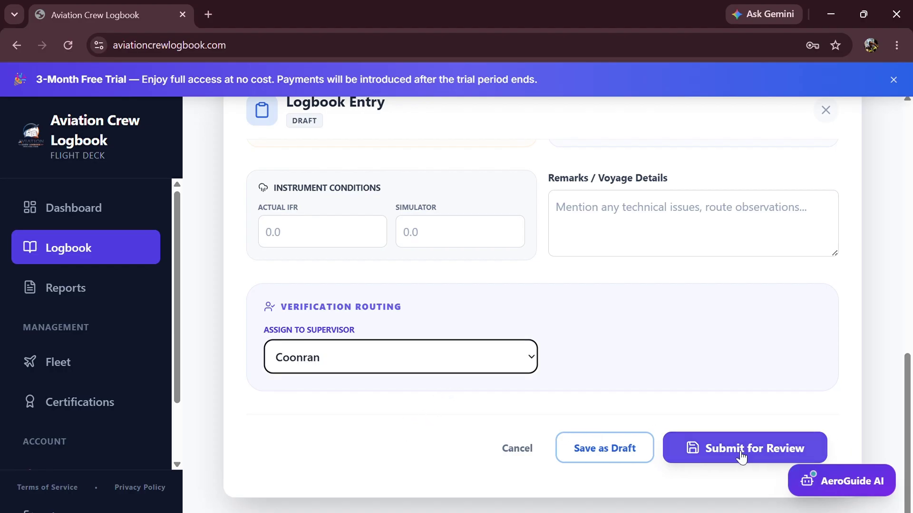
scroll(665, 375, up, 3)
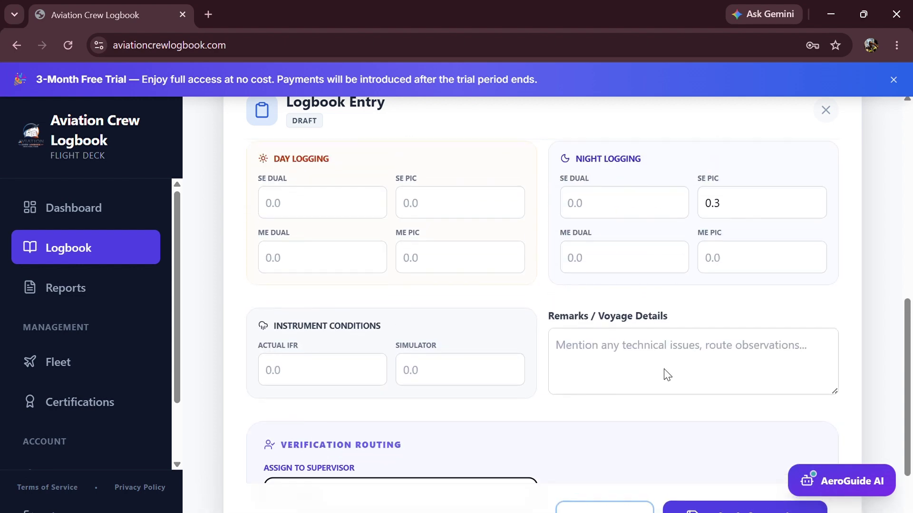
scroll(666, 375, down, 3)
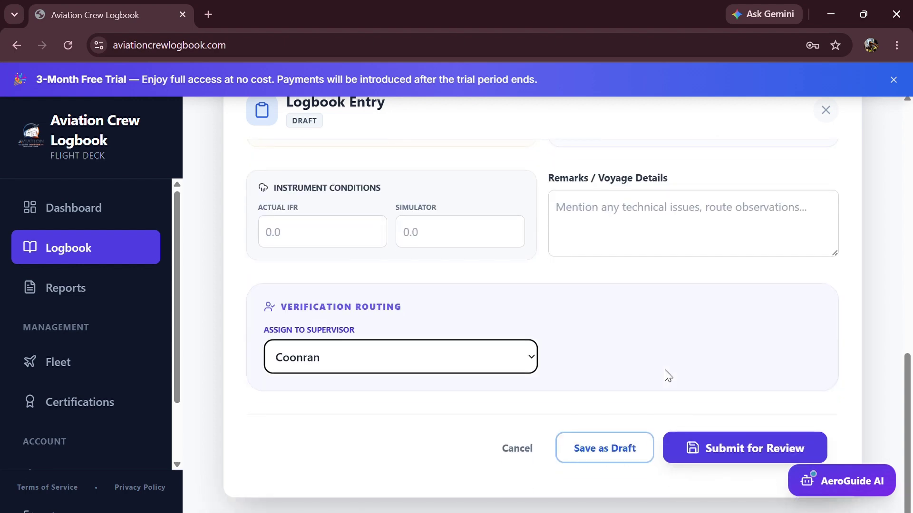
click(591, 457)
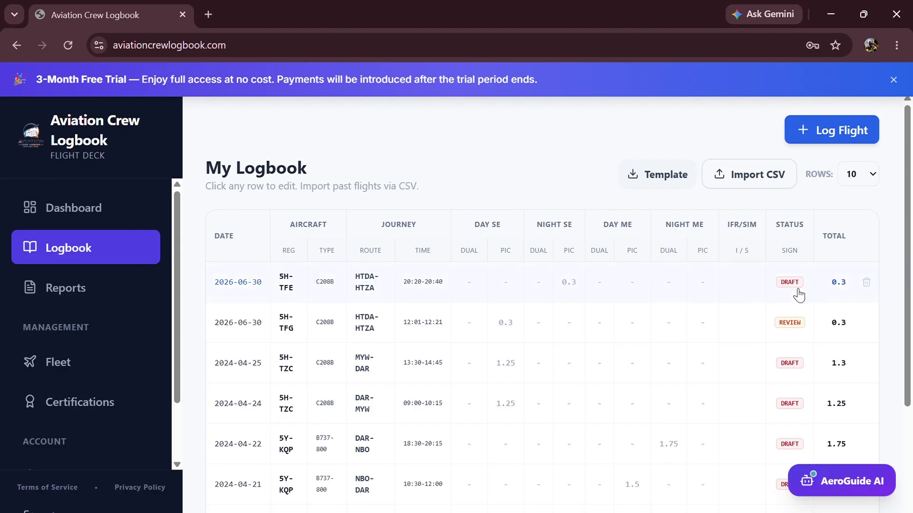
Reopen the 5H-TFE draft from the logbook, enter NIL as the remarks and submit it for review.
click(576, 285)
scroll(562, 311, down, 4)
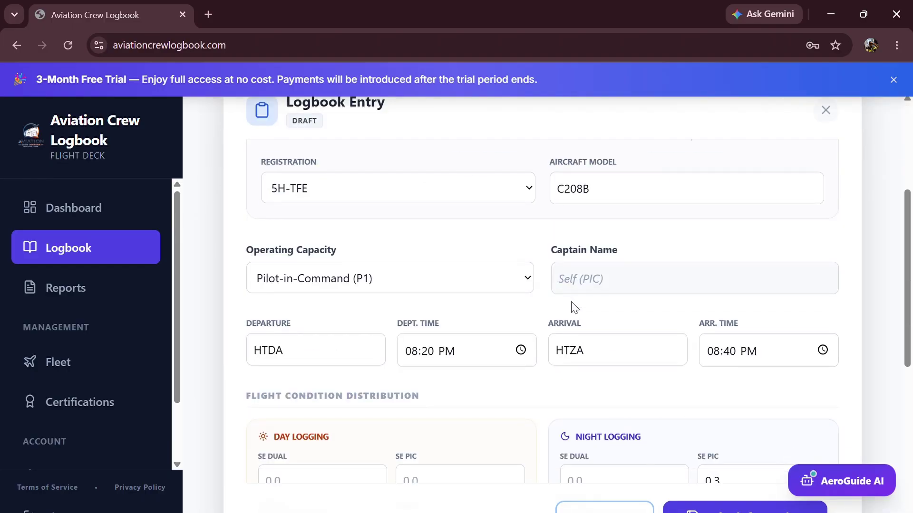
scroll(571, 306, down, 6)
scroll(629, 318, down, 3)
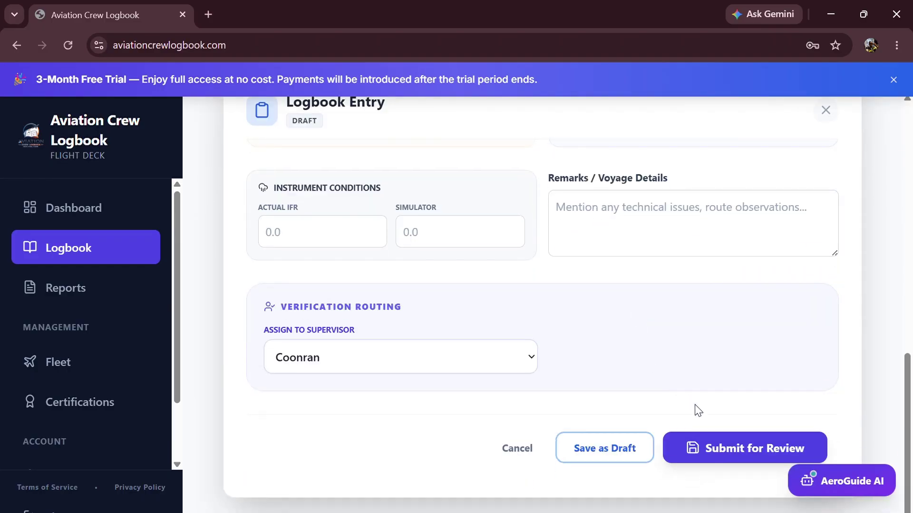
click(717, 452)
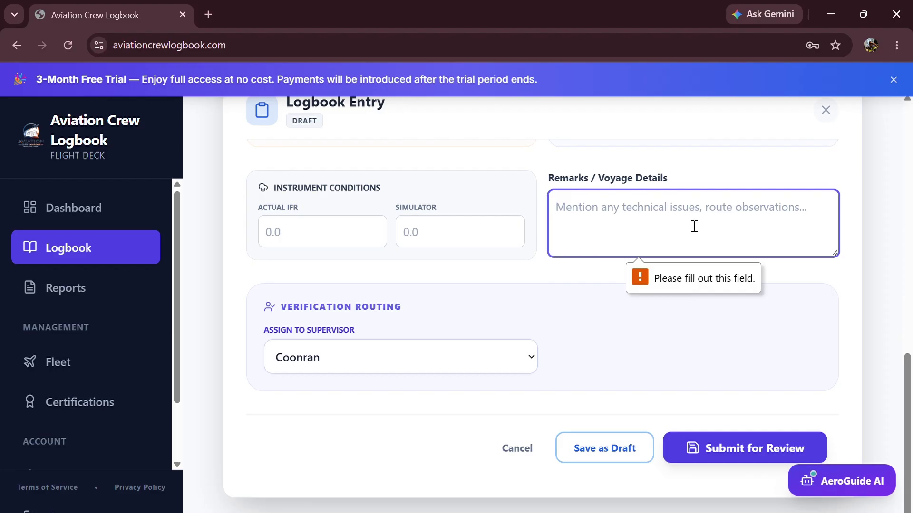
text(NIL)
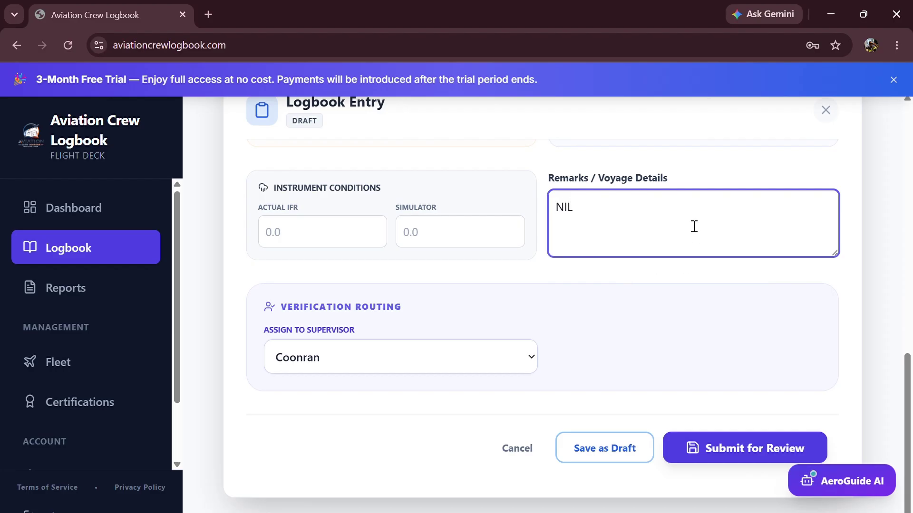
click(744, 457)
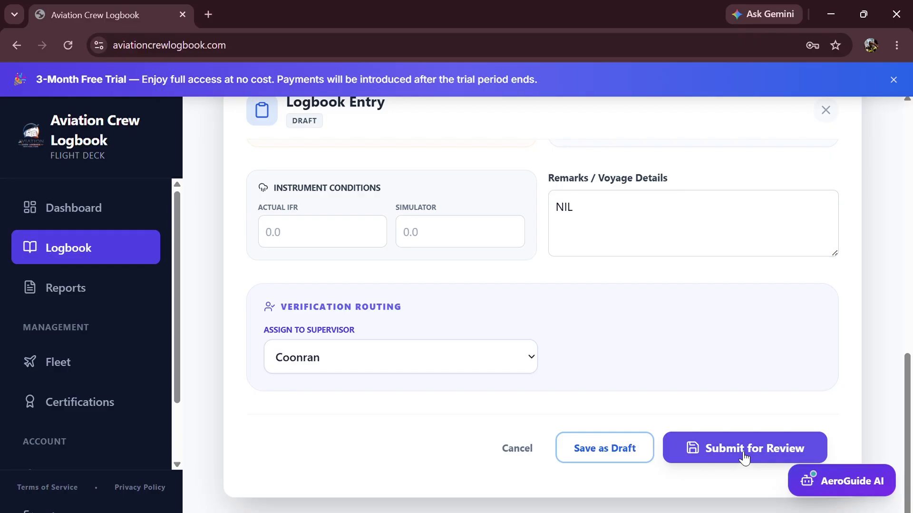
Open the submitted 5H-TFE entry in the logbook and review its verification status and recorded details.
scroll(752, 350, up, 10)
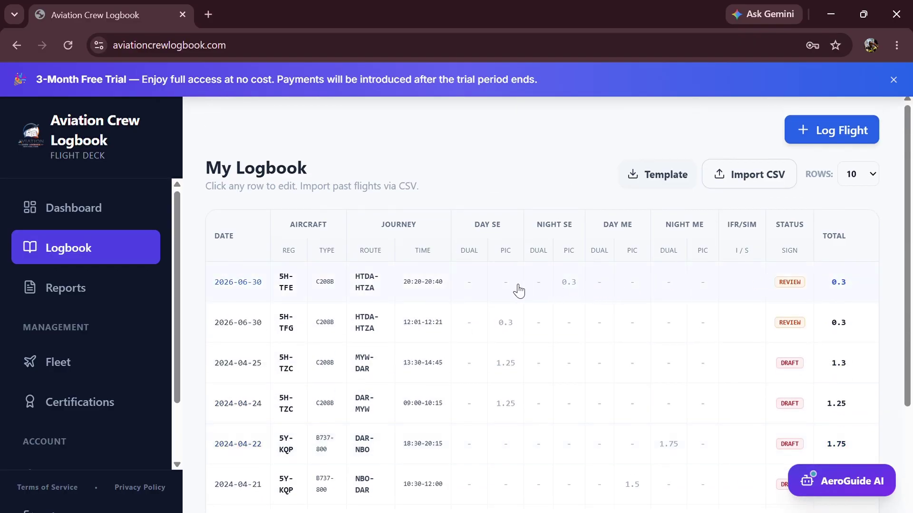
click(793, 288)
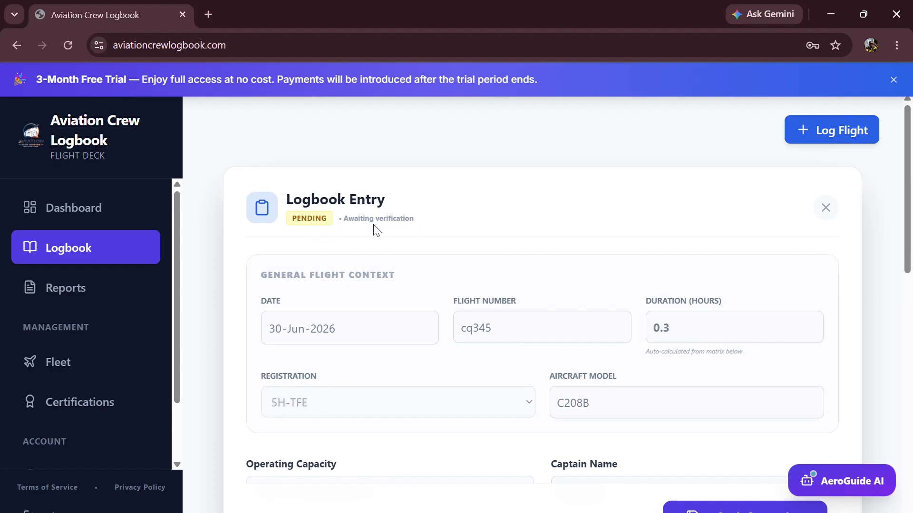
scroll(518, 289, down, 5)
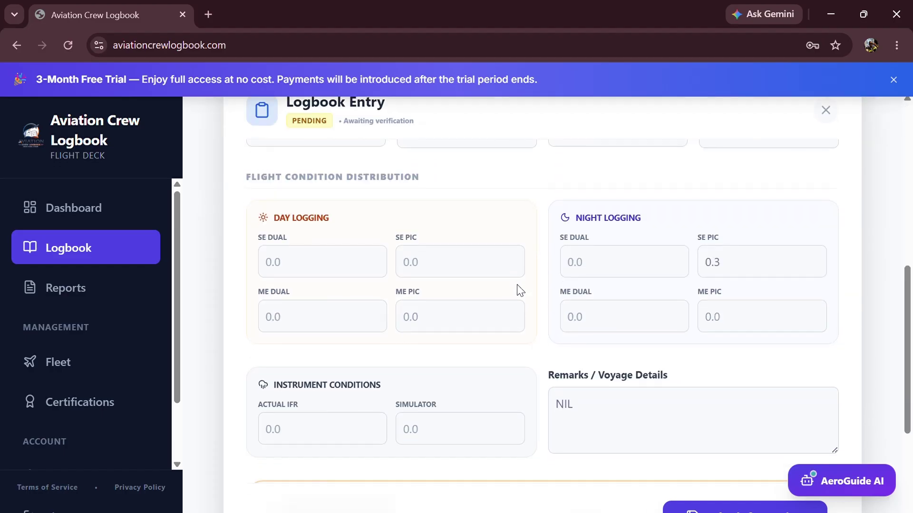
Review the supervisor approval section of the 5H-TFE entry, close the entry and look through the logged flights.
scroll(518, 291, down, 5)
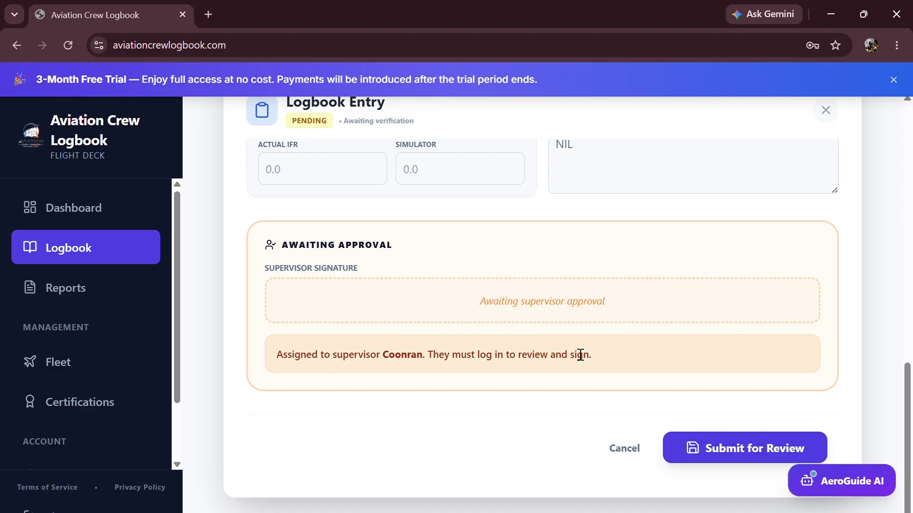
click(637, 445)
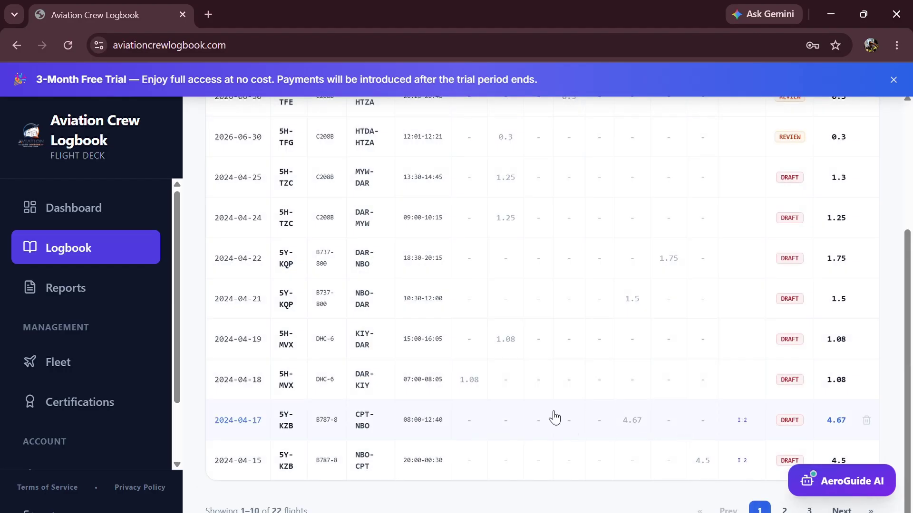
scroll(496, 364, up, 4)
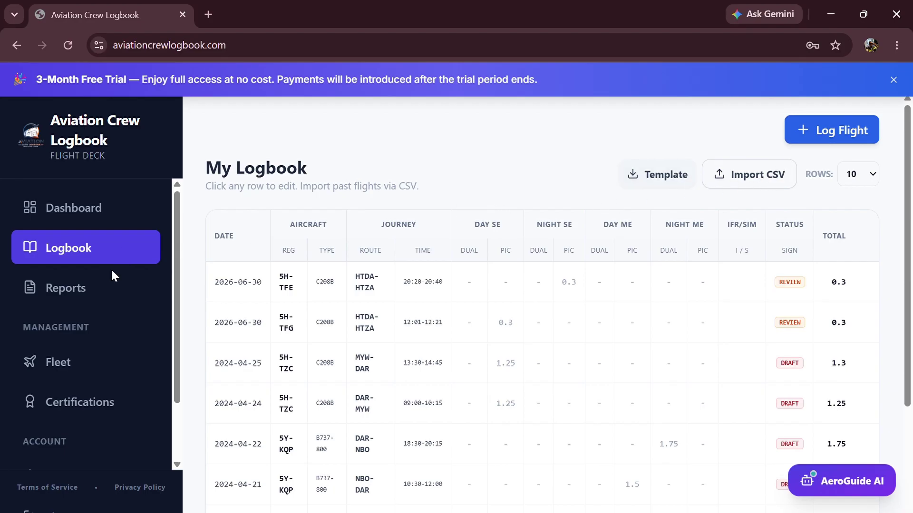
scroll(352, 327, down, 3)
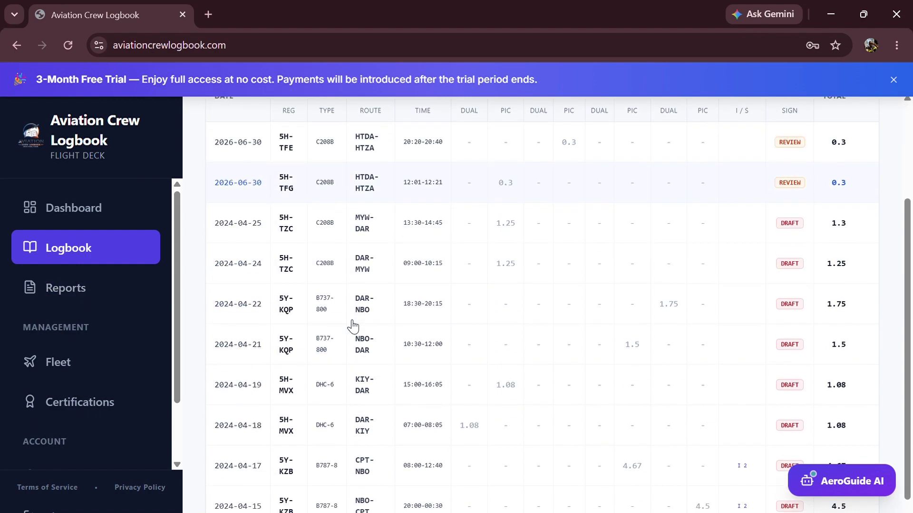
scroll(352, 327, down, 1)
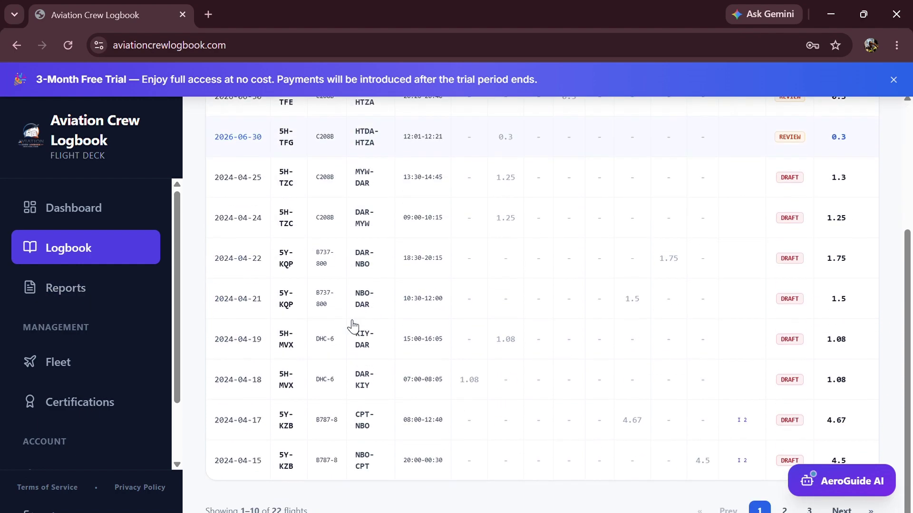
Go to the logbook reports and filter the flights by aircraft registration 5H-TFG.
click(59, 297)
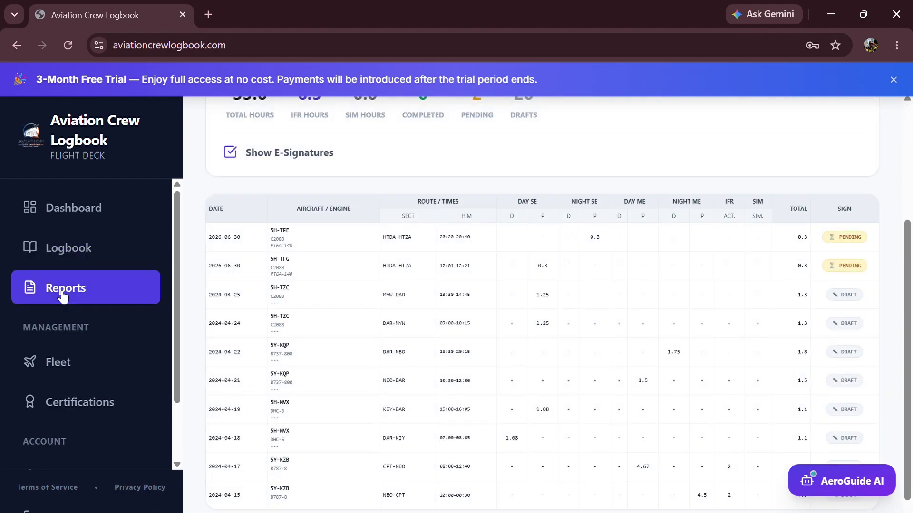
scroll(296, 289, up, 4)
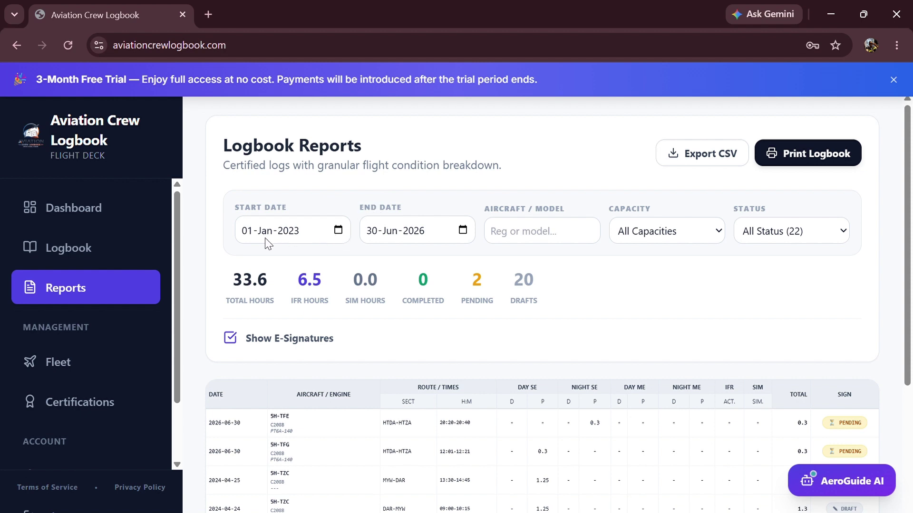
click(515, 235)
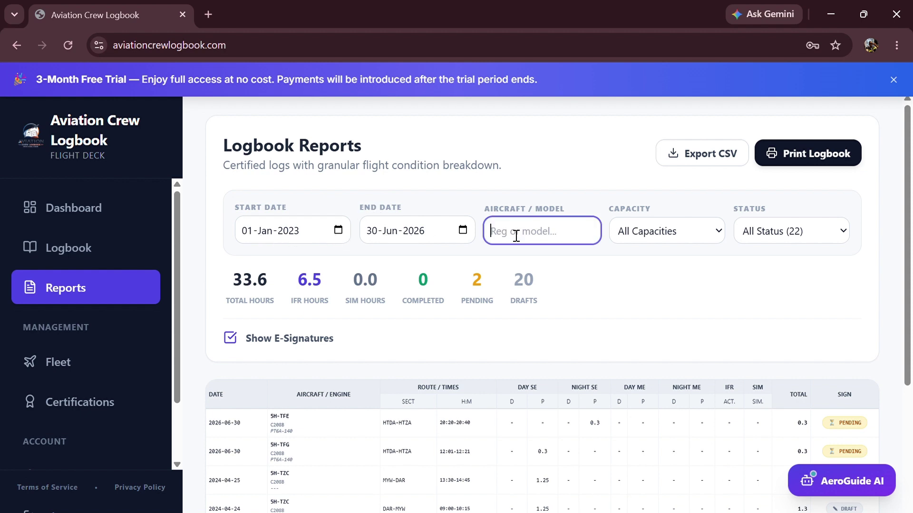
text(5H-)
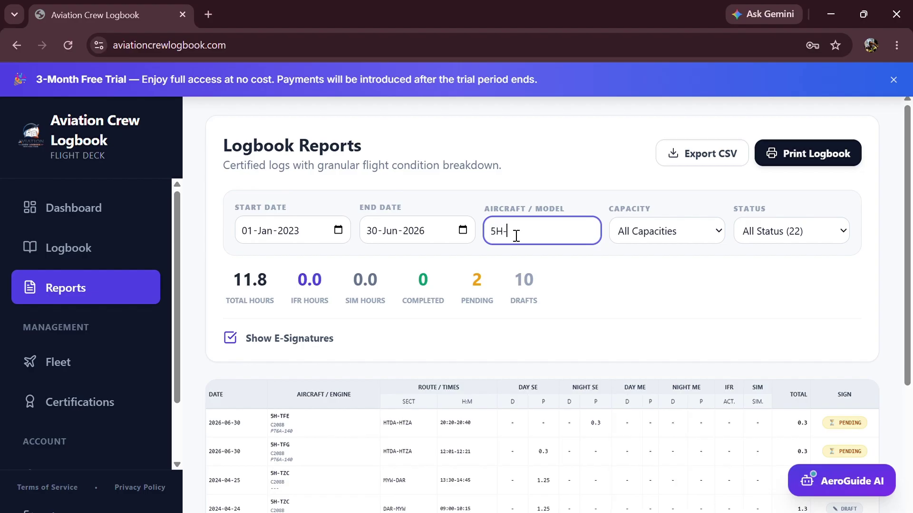
text(TFM)
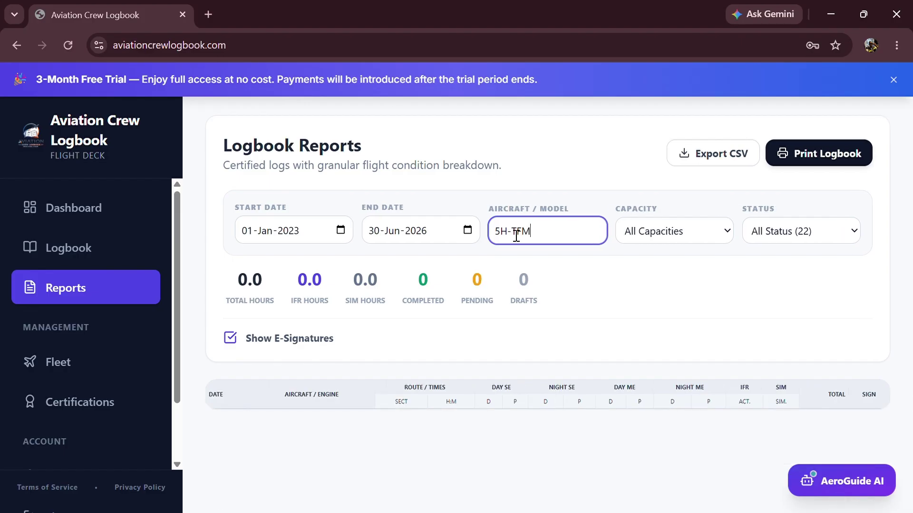
key(BackSpace)
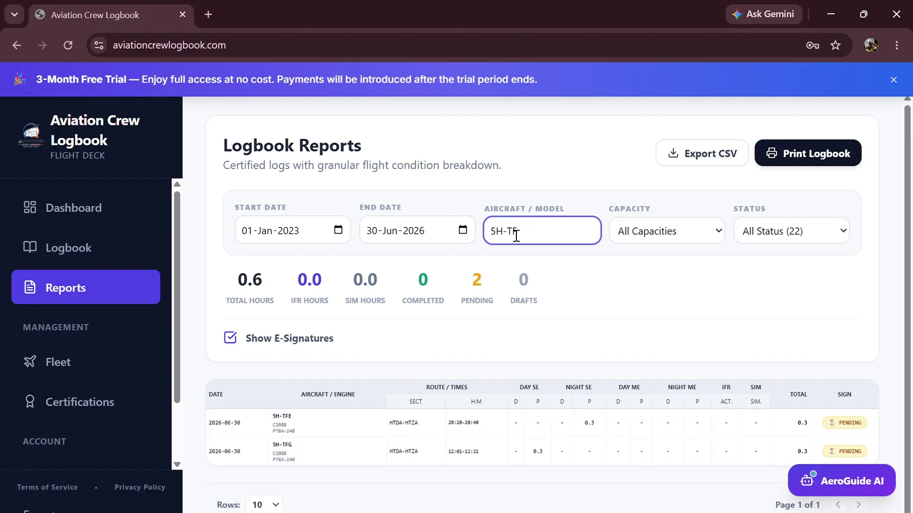
text(G)
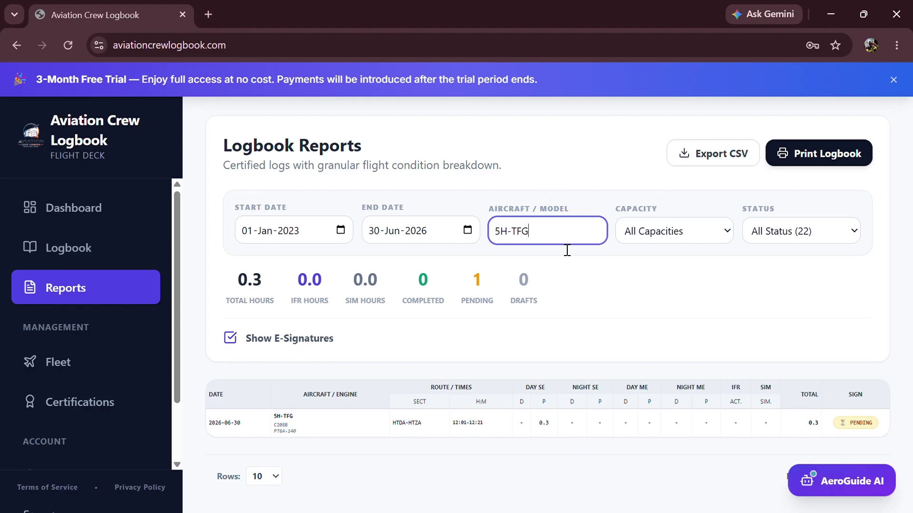
Clear the aircraft filter from the logbook report.
key(BackSpace)
key(BackSpace)
key(BackSpace)
key(BackSpace)
key(BackSpace)
key(BackSpace)
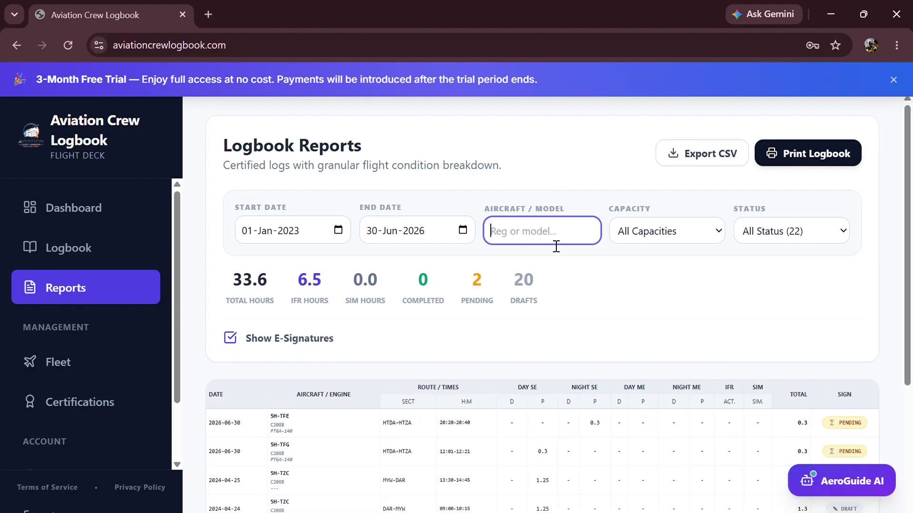
Filter the report by capacity P1 — PIC, review the flights, and switch the capacity to P2 — Co-Pilot.
click(684, 239)
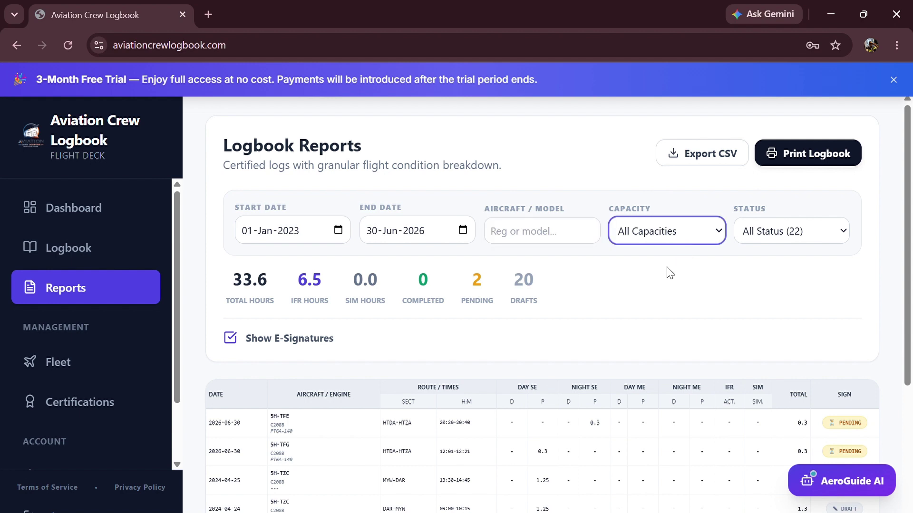
key(Down)
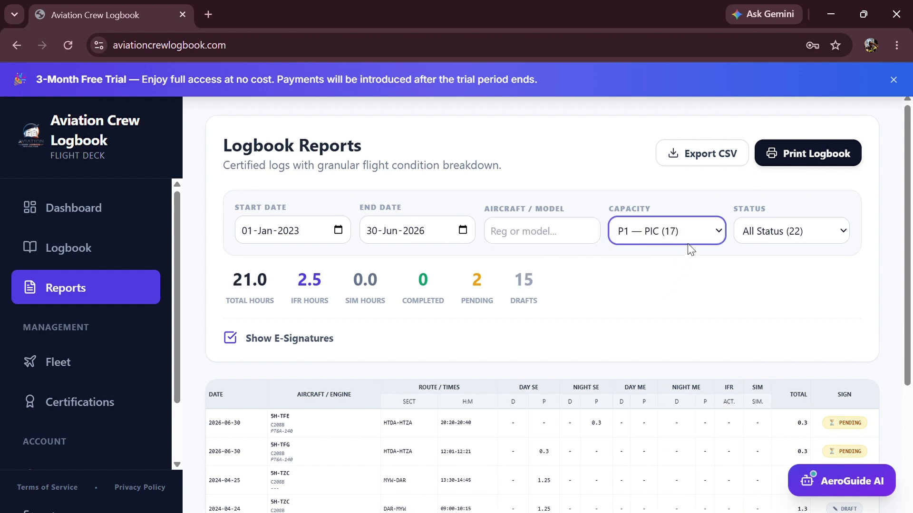
scroll(676, 266, down, 3)
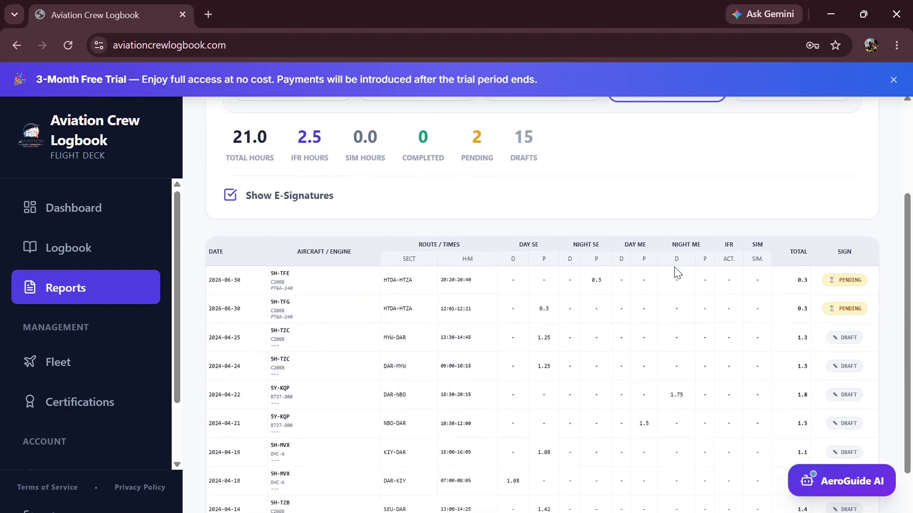
scroll(679, 270, up, 3)
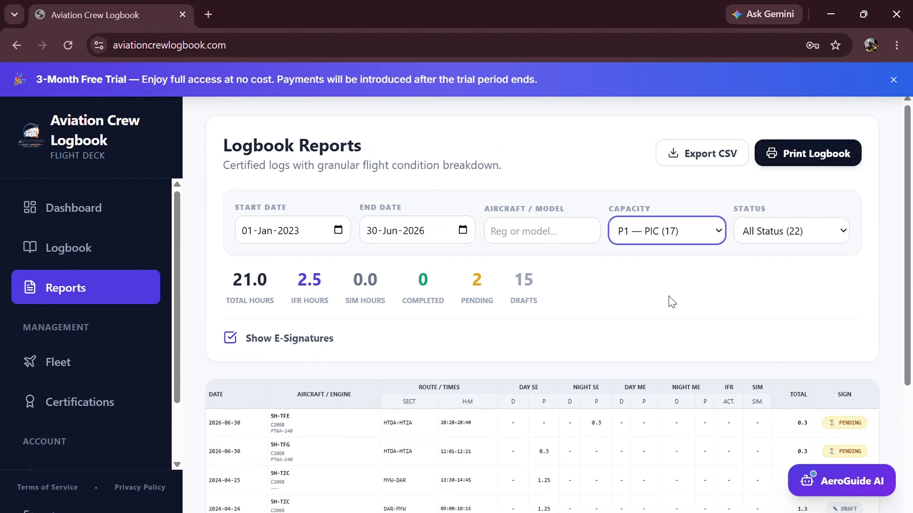
key(Down)
scroll(670, 302, down, 2)
scroll(670, 301, up, 2)
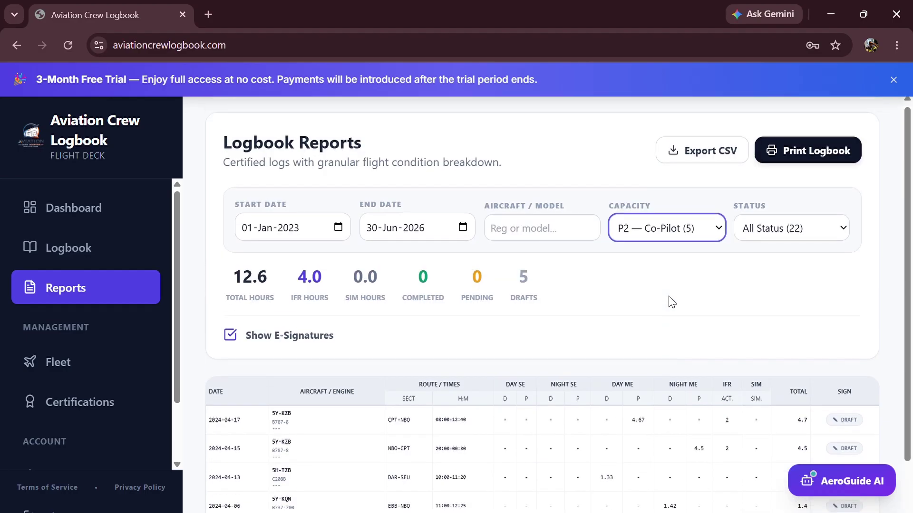
Filter the co-pilot flights by Completed status and switch the status filter to Draft.
click(745, 267)
click(784, 238)
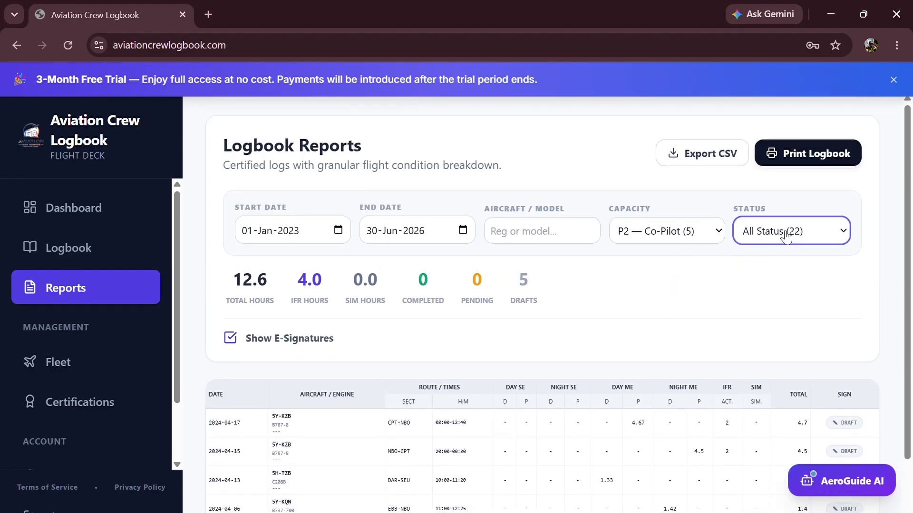
click(767, 274)
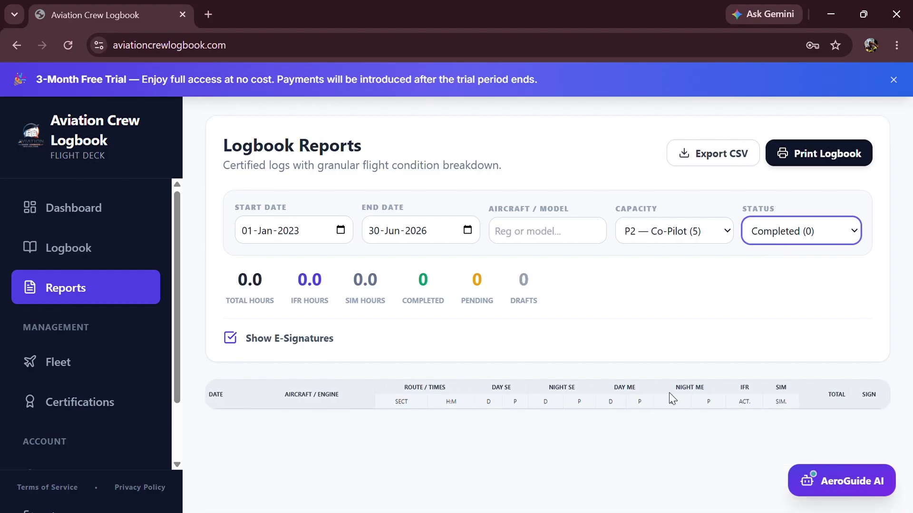
click(815, 246)
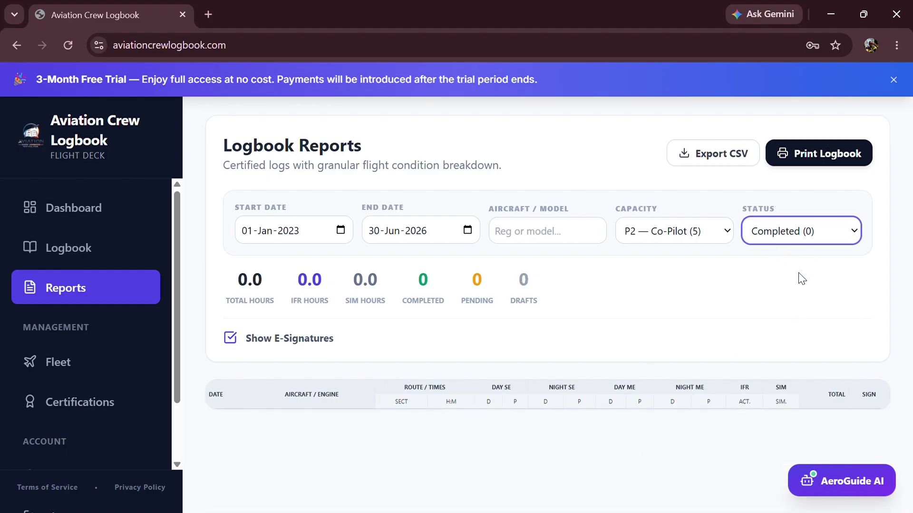
click(784, 295)
click(774, 318)
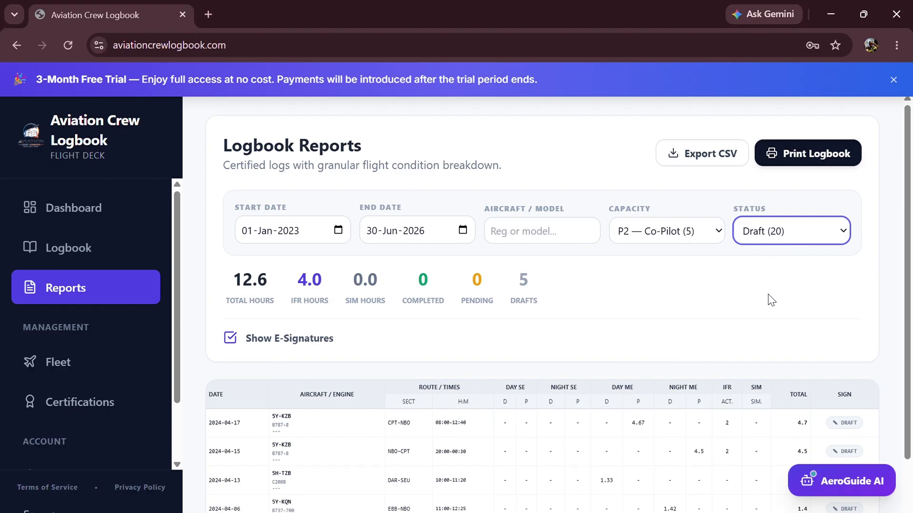
Check the co-pilot flights with Pending status and restore the status filter to All Status.
key(Up)
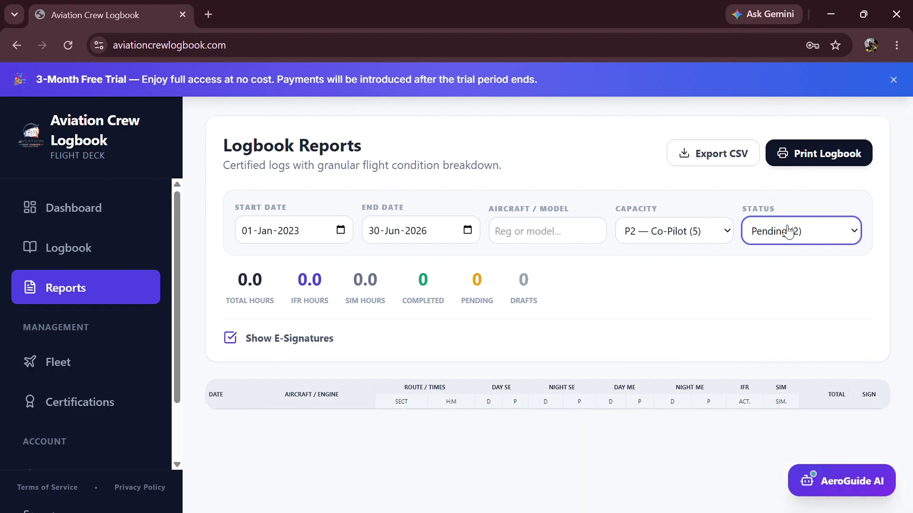
key(Up)
key(Up)
scroll(660, 326, down, 1)
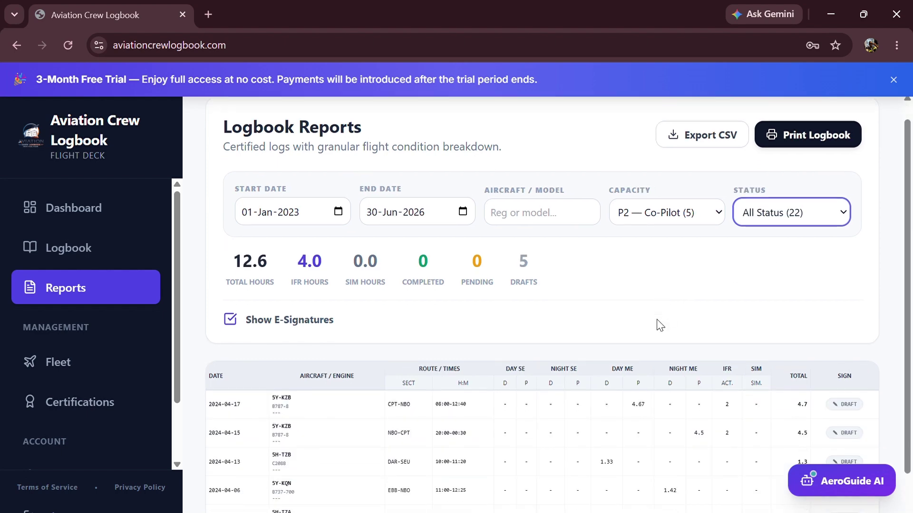
scroll(660, 325, down, 1)
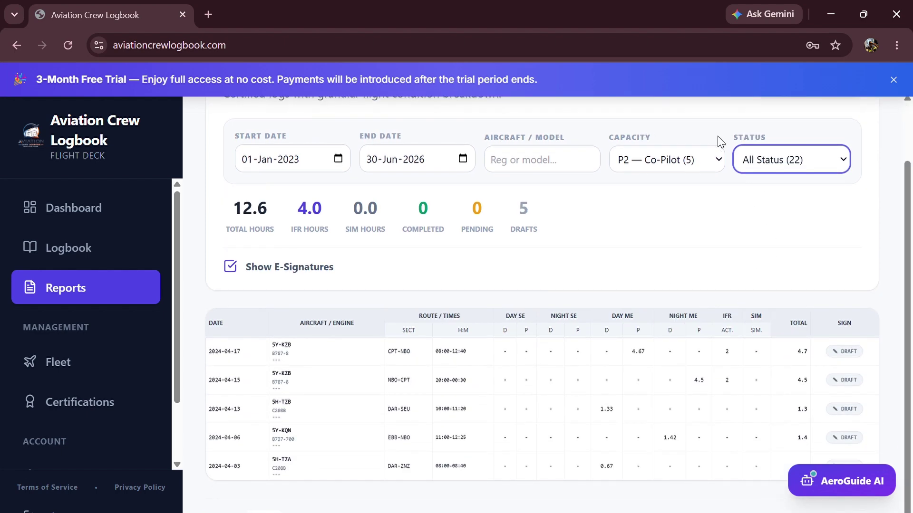
Reset the capacity filter to All Capacities and keep the status filter at All Status.
click(699, 169)
click(675, 183)
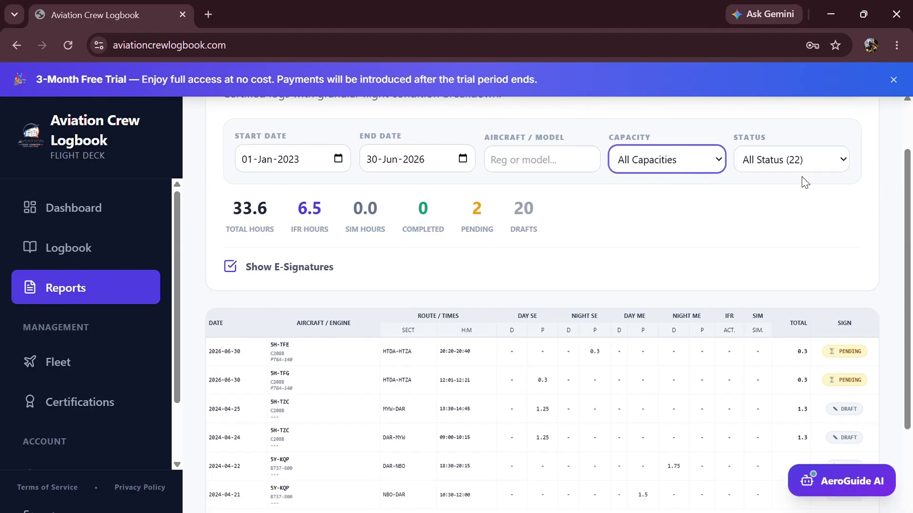
click(810, 166)
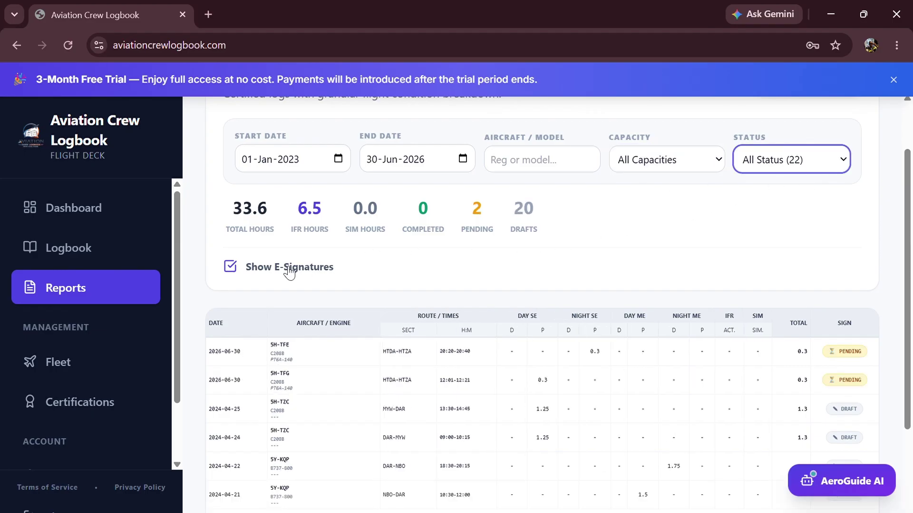
click(743, 223)
key(Up)
Switch the report's Show E-Signatures option off and on again, and review the flight table.
click(231, 267)
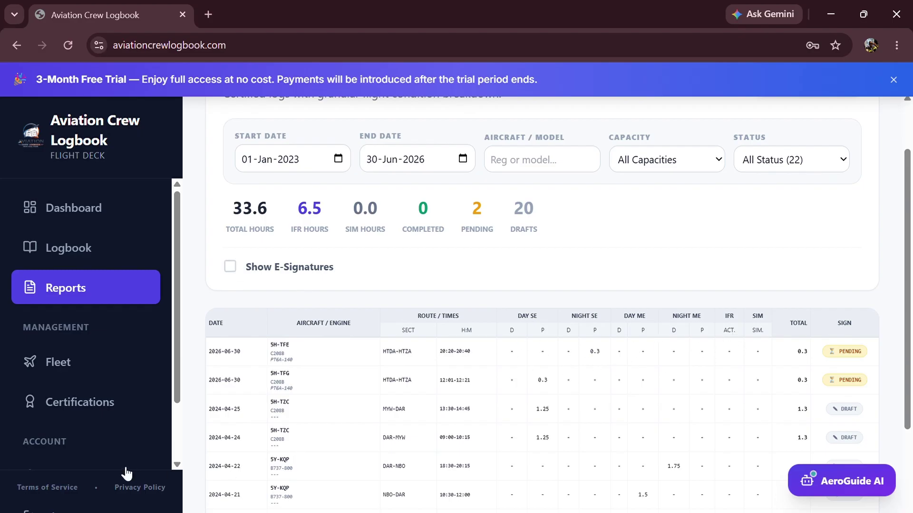
click(232, 269)
scroll(551, 238, down, 3)
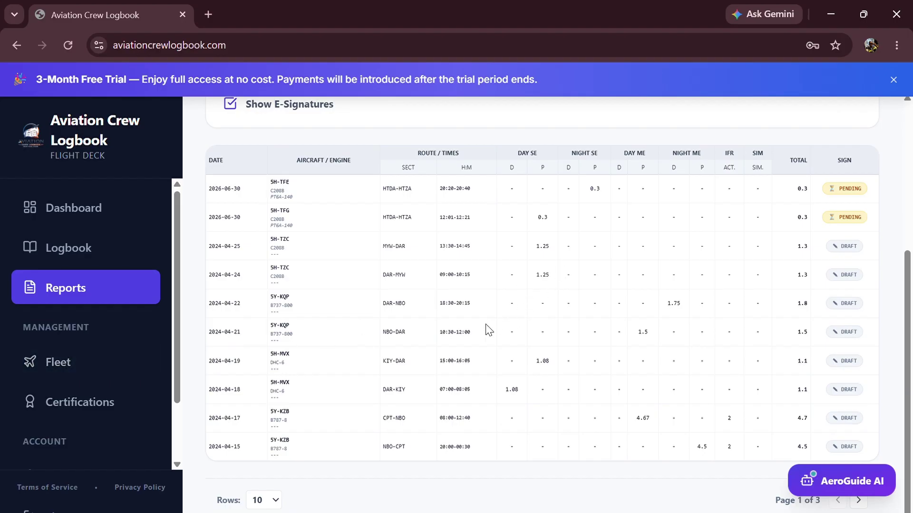
Go to the fleet, view the form for registering a new aircraft and cancel it.
click(113, 371)
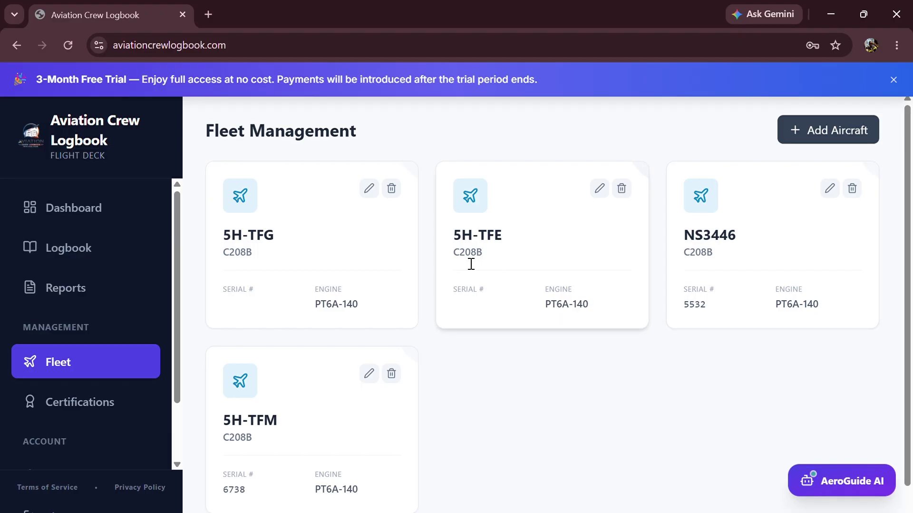
click(816, 133)
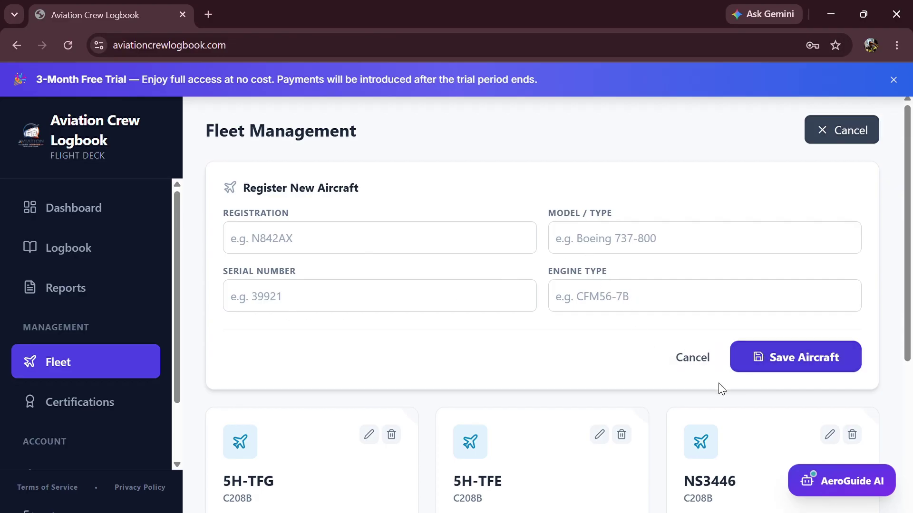
click(690, 358)
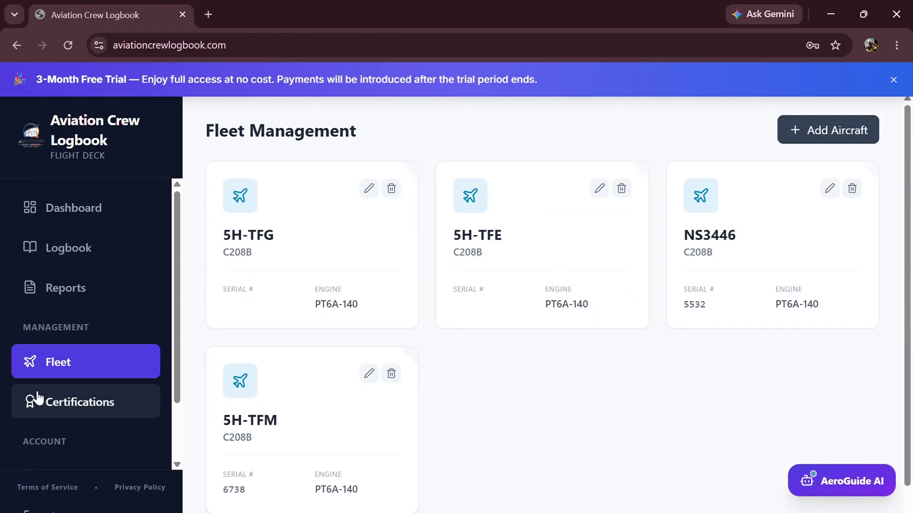
Go to the certifications and set the FAA Airframe & PowerPlant License expiry date to 09-Jul-2026, saving the update.
scroll(52, 389, down, 2)
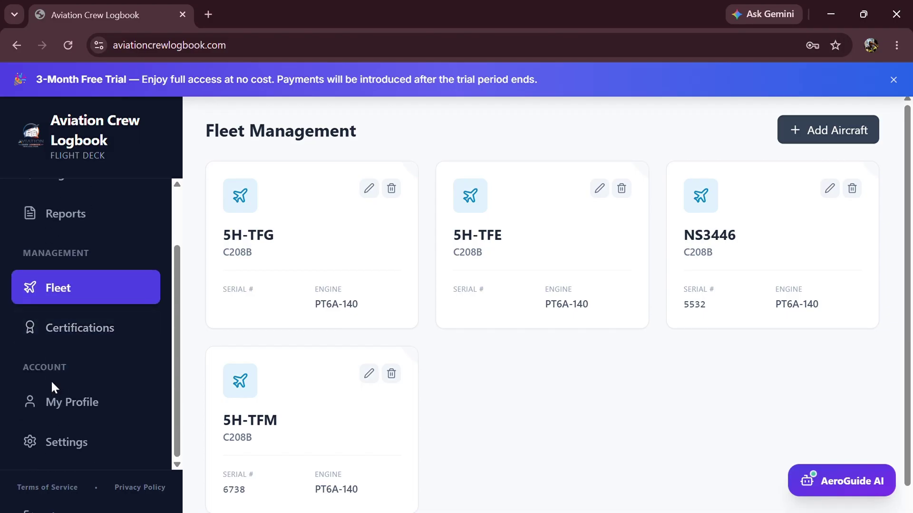
click(102, 335)
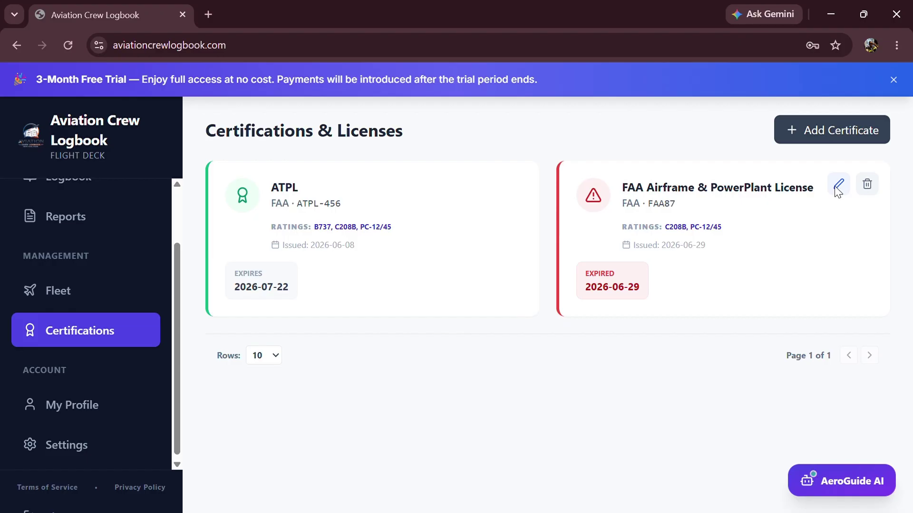
click(838, 190)
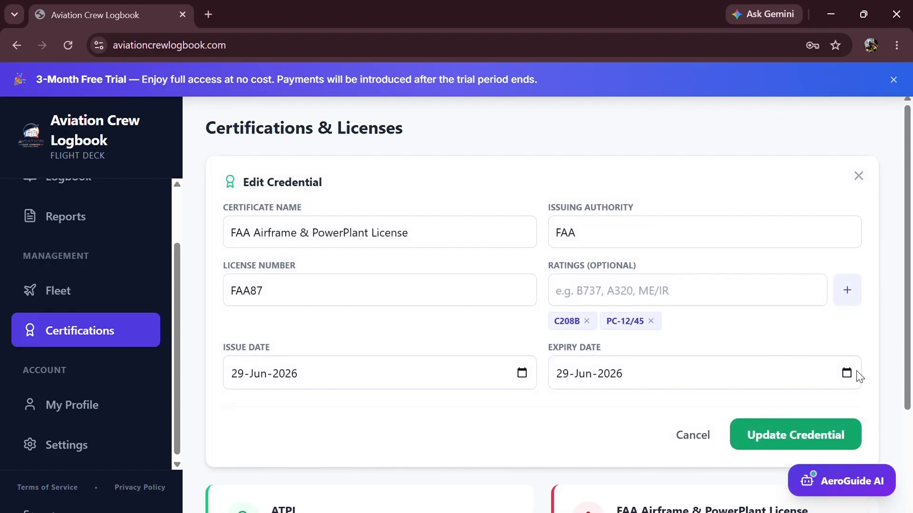
click(856, 374)
click(848, 380)
click(630, 325)
click(799, 429)
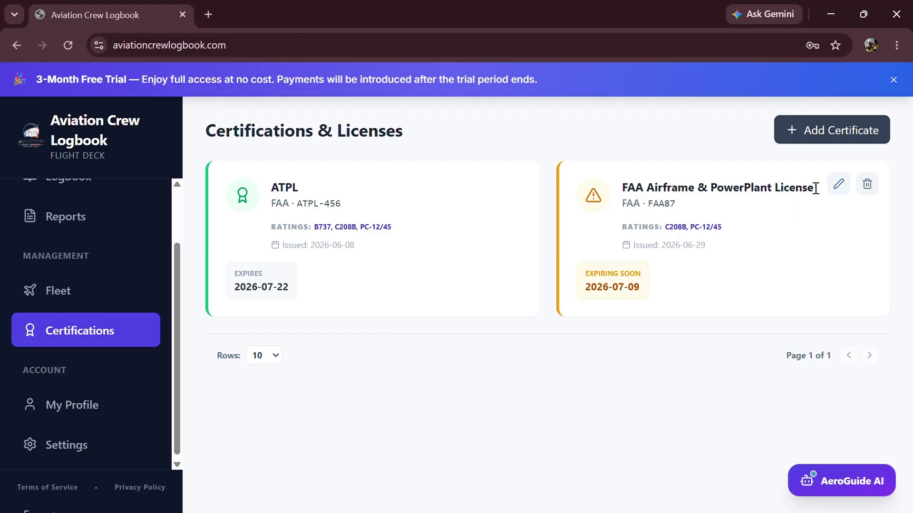
Change the FAA Airframe & PowerPlant License expiry date to 28-Jul-2026 and update the credential.
click(839, 186)
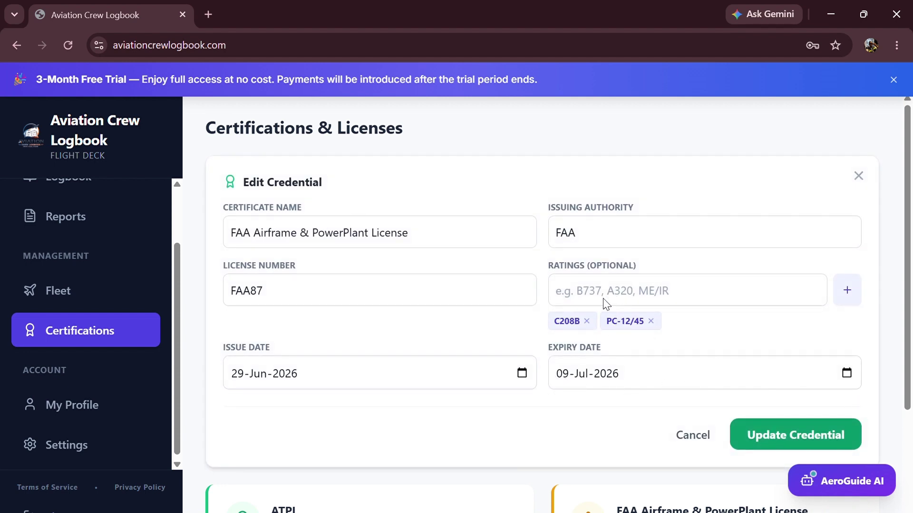
text(28)
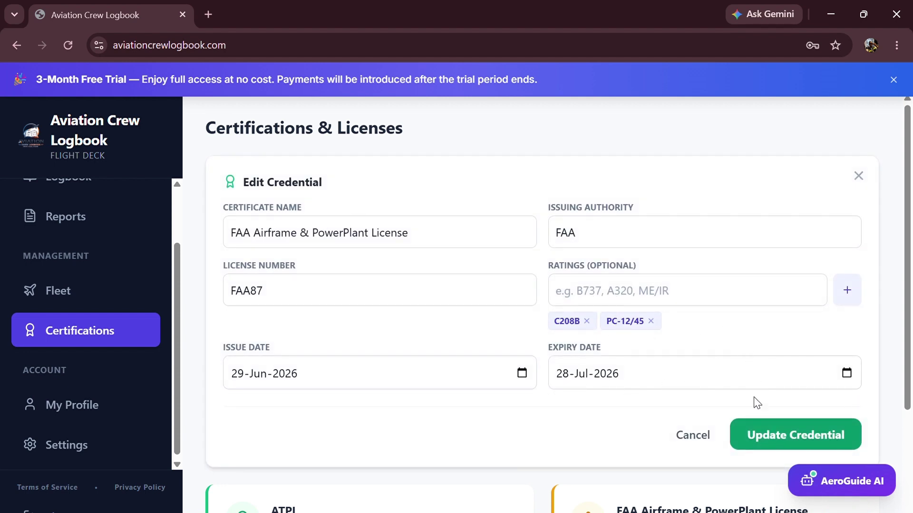
click(755, 435)
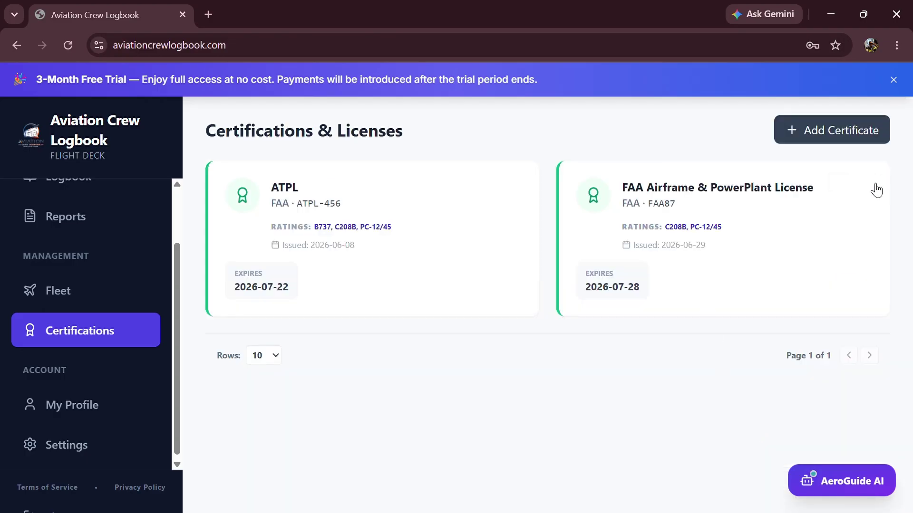
Set the FAA Airframe & PowerPlant License expiry date back to 29-Jun-2026 and update the credential.
click(843, 188)
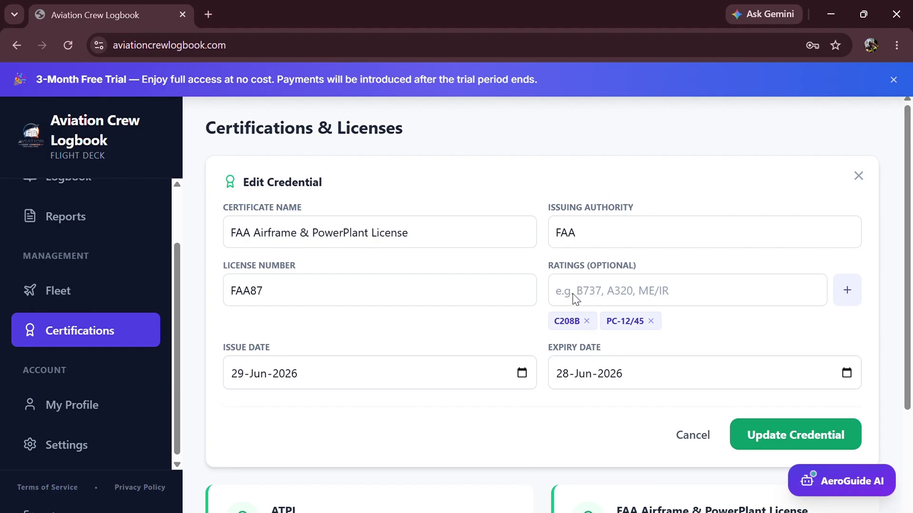
click(745, 434)
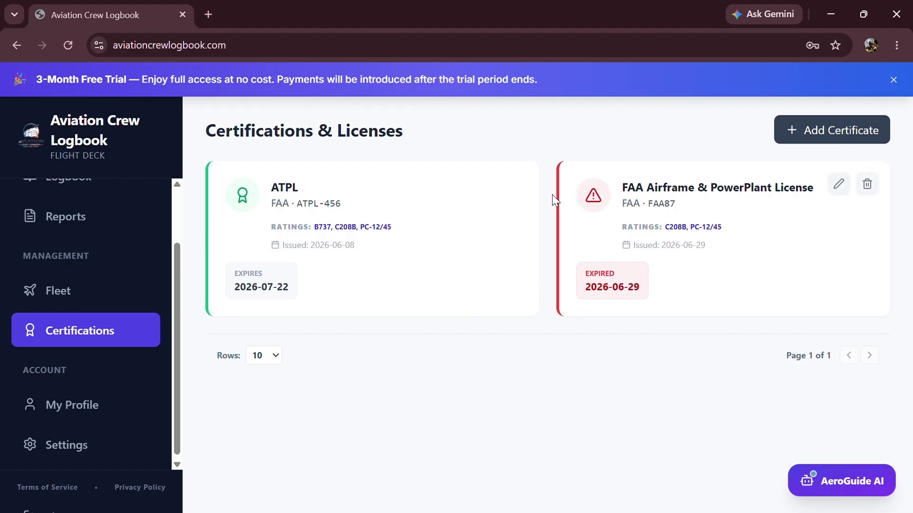
mouse_move(571, 229)
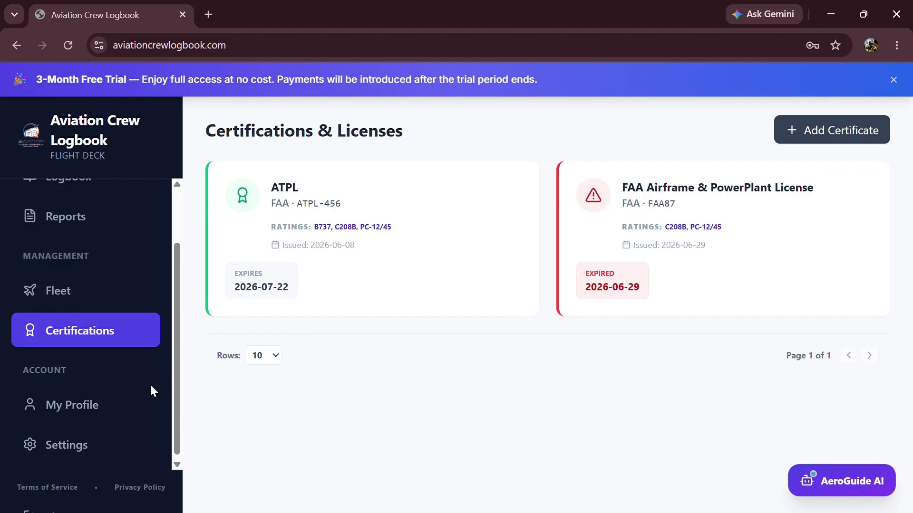
Start a new certificate, add the rating C208B to it and cancel the form.
mouse_move(510, 237)
click(825, 137)
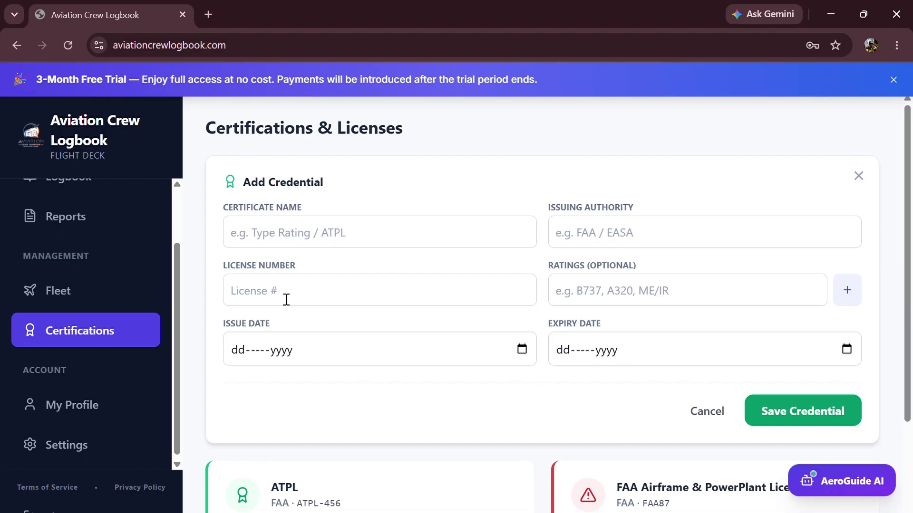
click(615, 300)
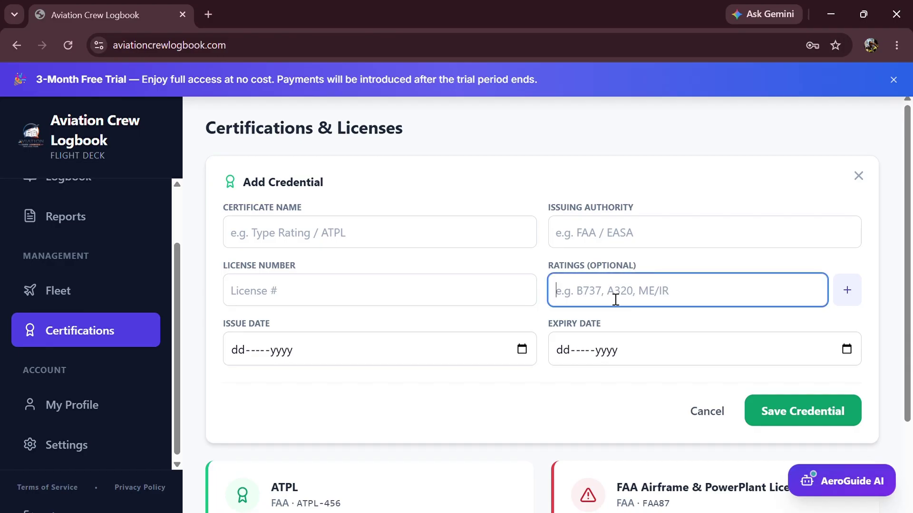
text(C208B)
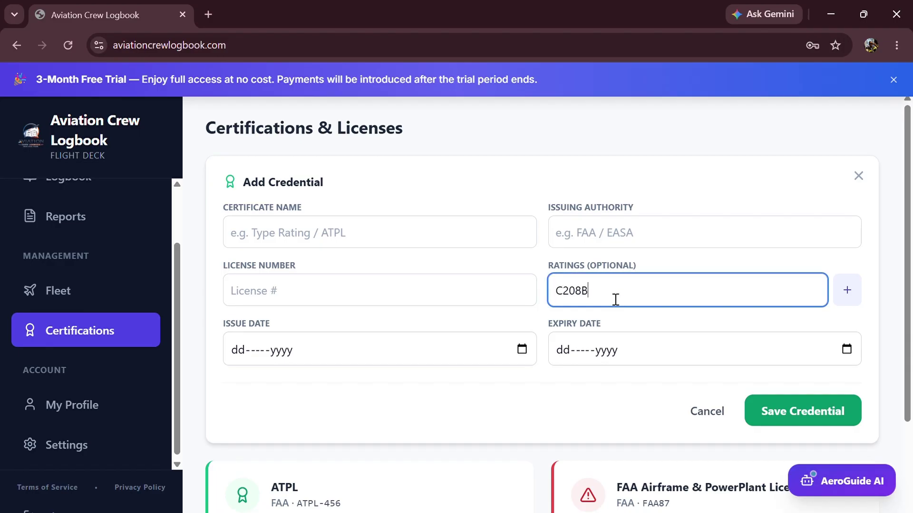
key(Return)
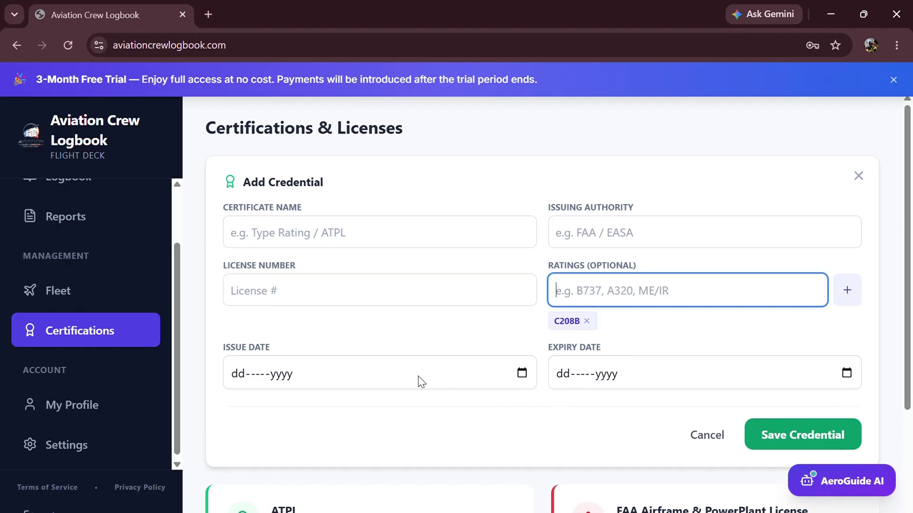
click(708, 436)
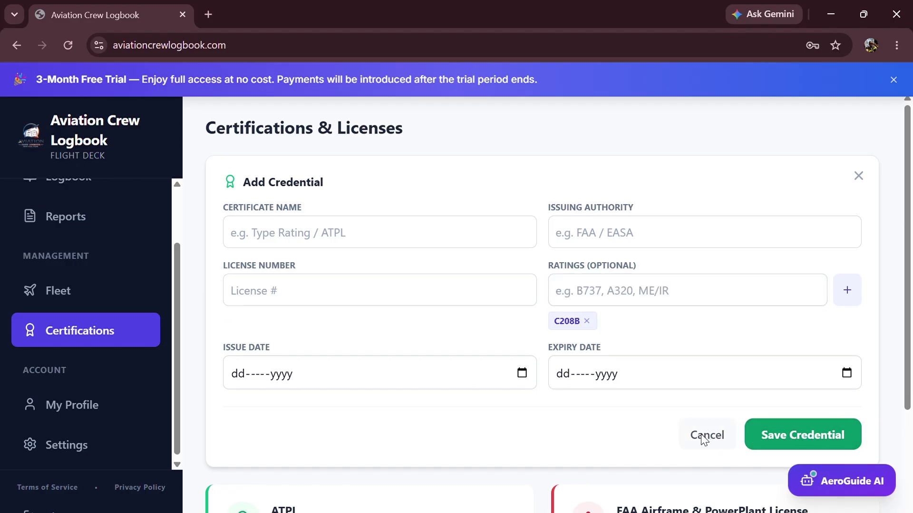
Go to the professional profile and review the personal details, default signature, organization affiliation and linked supervisors.
click(115, 419)
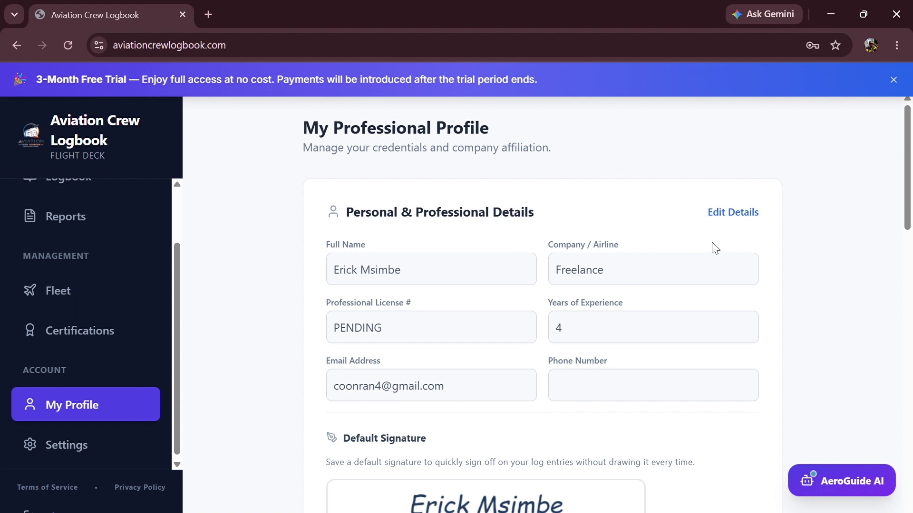
scroll(581, 297, down, 7)
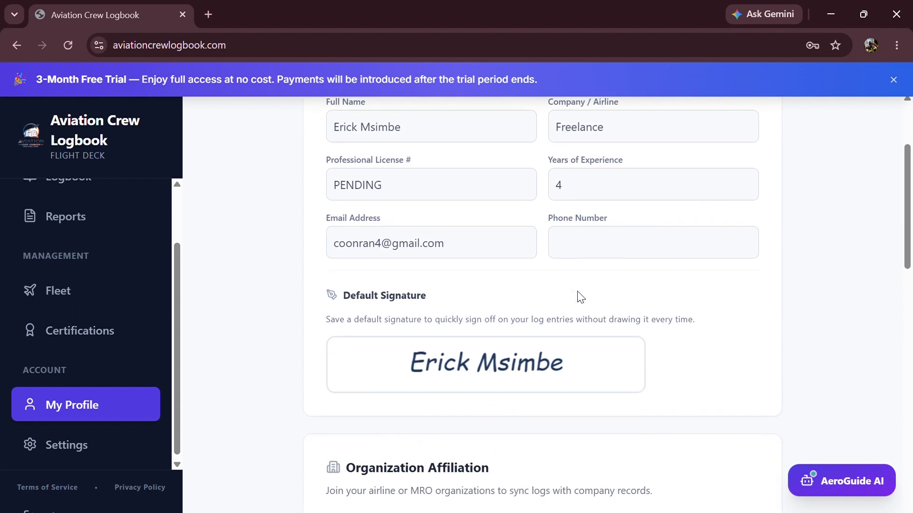
scroll(581, 298, down, 1)
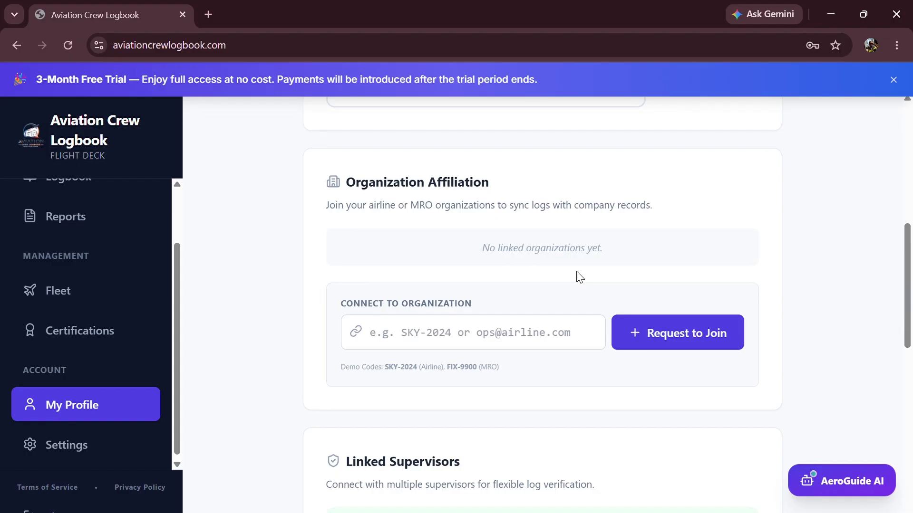
scroll(497, 295, down, 2)
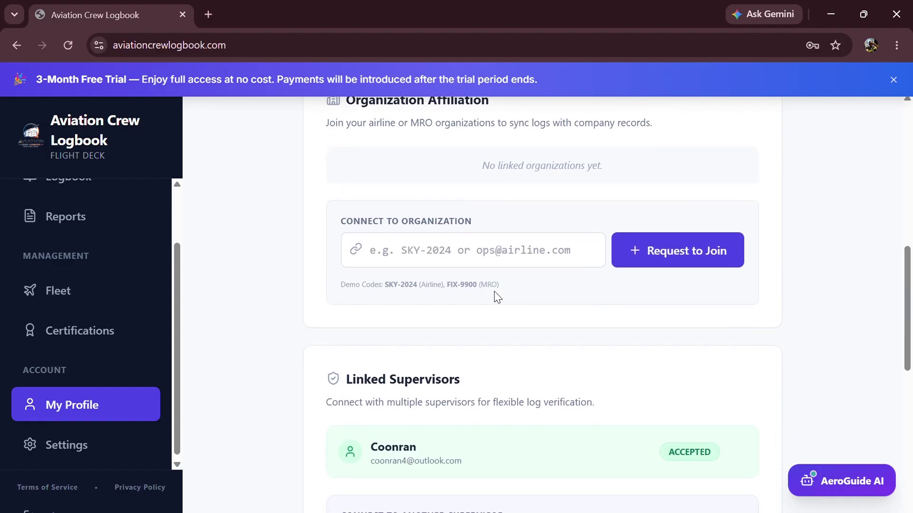
scroll(497, 297, down, 1)
scroll(497, 297, down, 3)
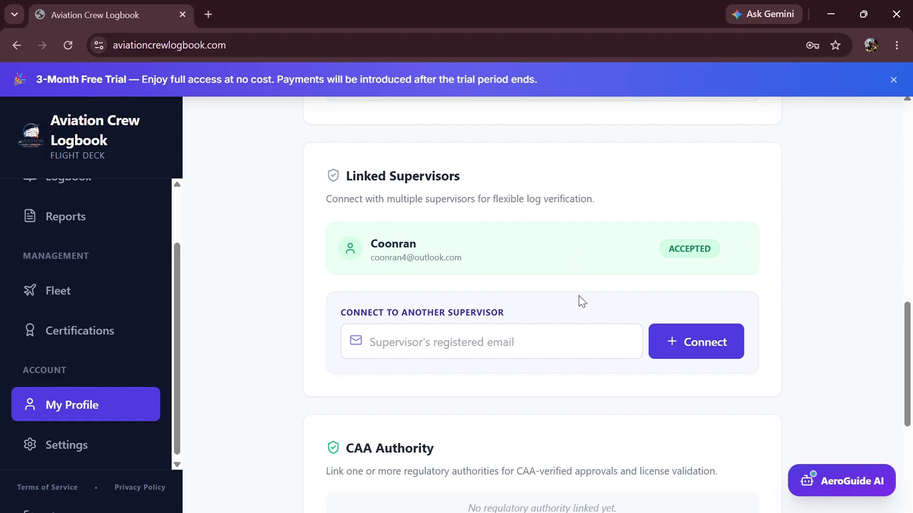
Try to connect to another supervisor by entering a registered supervisor's email address.
click(406, 348)
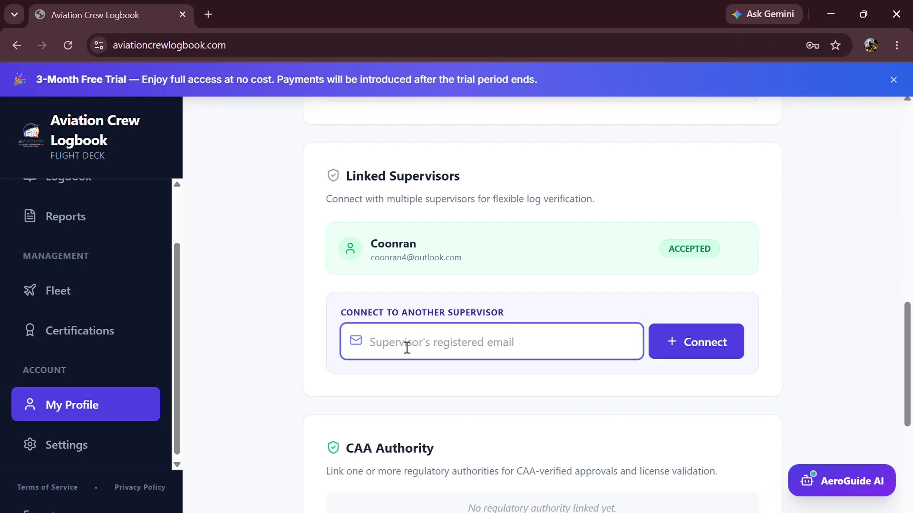
mouse_move(470, 270)
text(exampl)
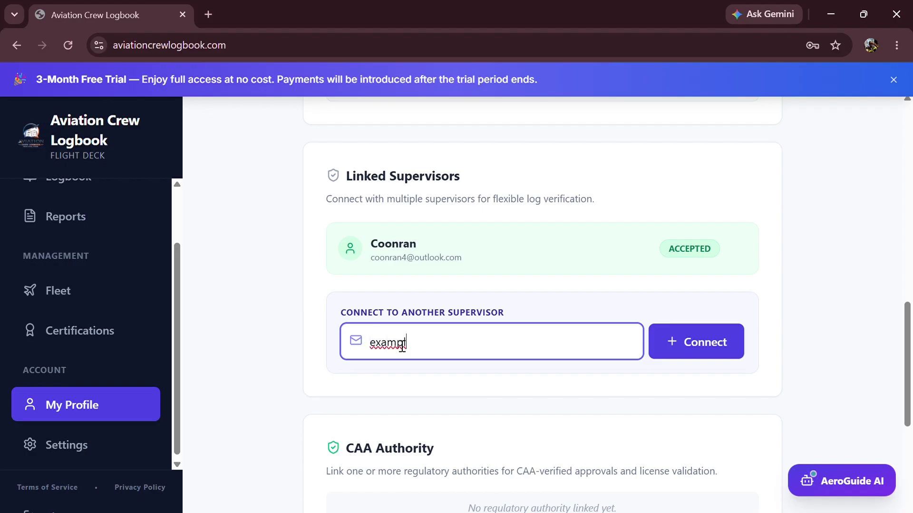
text(e@gmail.com)
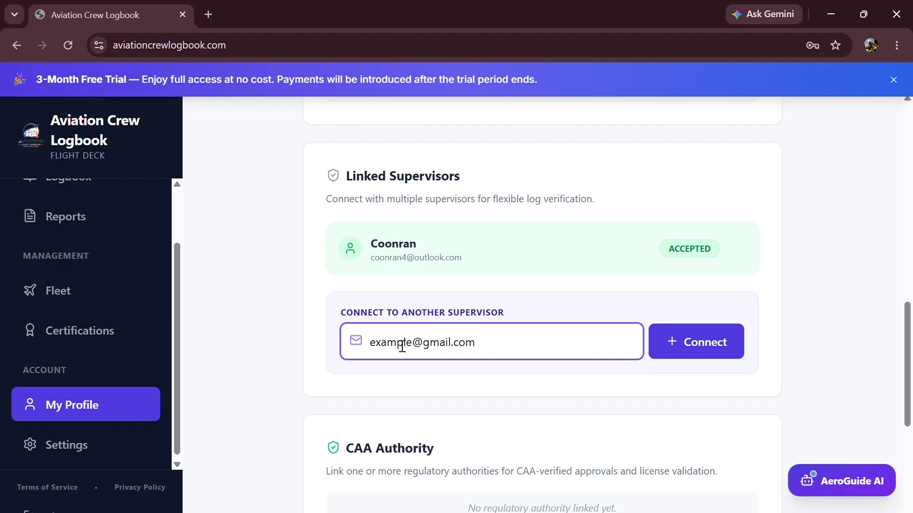
click(688, 346)
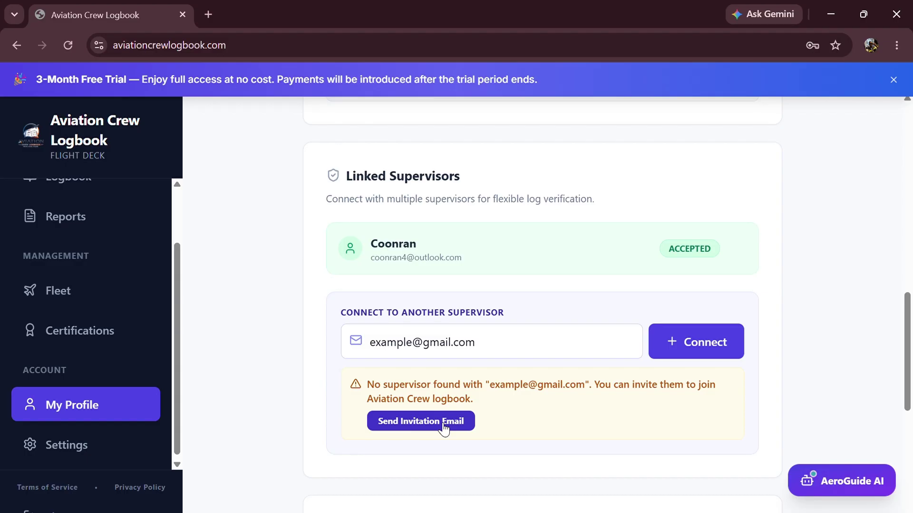
Clear the email address from the supervisor connection field.
click(501, 356)
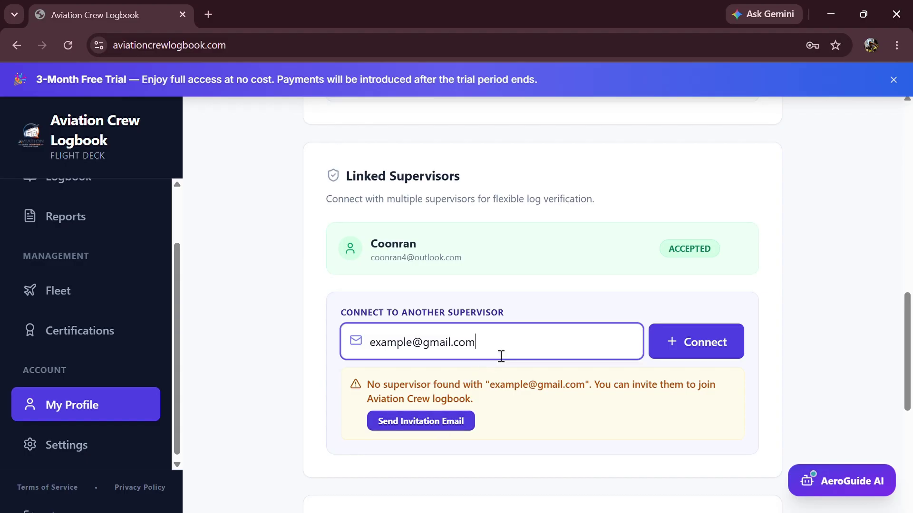
key(BackSpace)
key(BackSpace)
key(BackSpace)
key(BackSpace)
key(BackSpace)
key(BackSpace)
key(BackSpace)
key(BackSpace)
key(BackSpace)
key(BackSpace)
key(BackSpace)
key(BackSpace)
key(BackSpace)
key(BackSpace)
key(BackSpace)
key(BackSpace)
key(BackSpace)
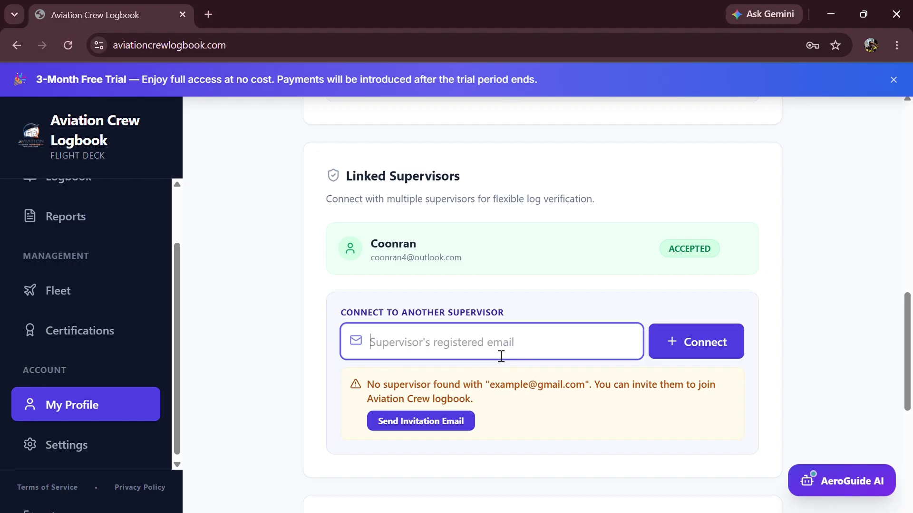
Review the profile's CAA Authority and Payment & Access Status sections.
scroll(529, 295, down, 6)
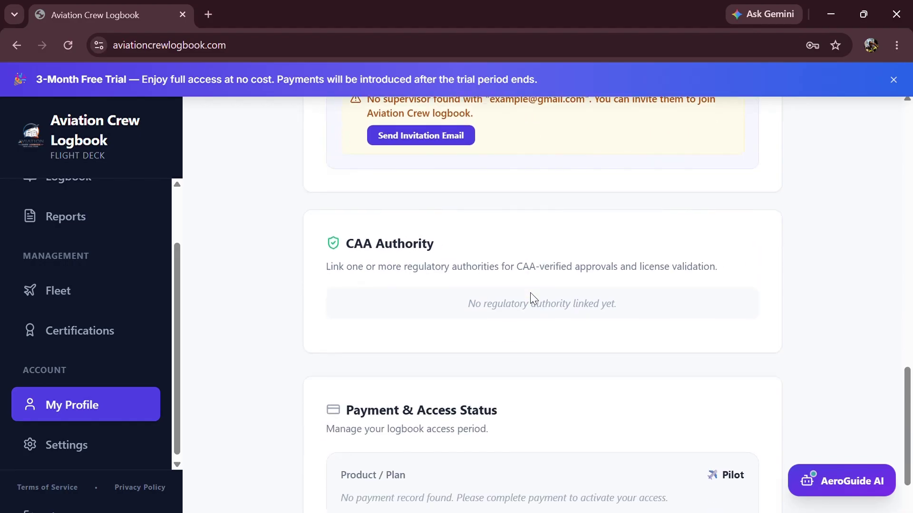
scroll(456, 246, down, 3)
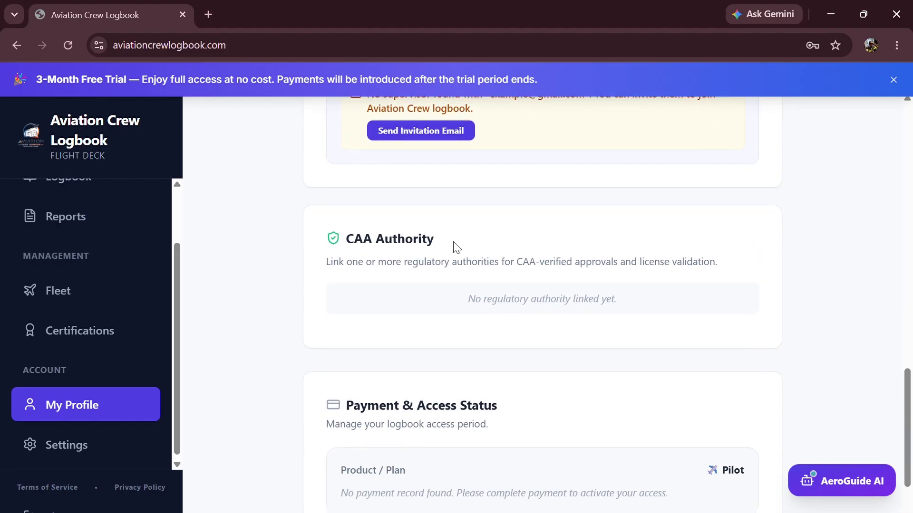
scroll(452, 247, up, 5)
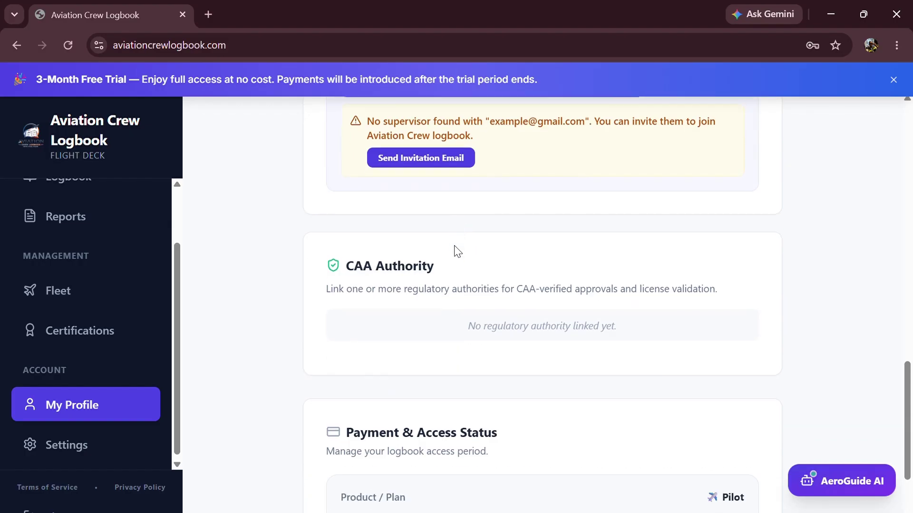
scroll(442, 224, down, 3)
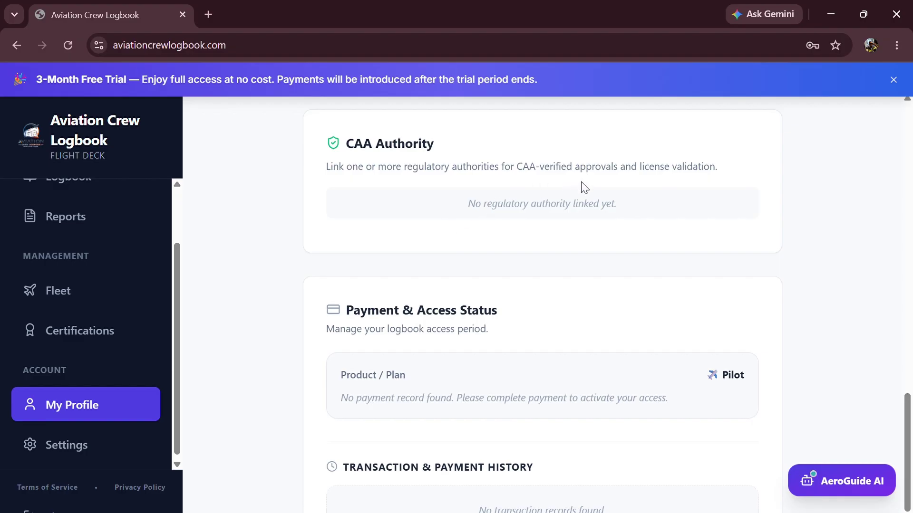
scroll(89, 424, down, 1)
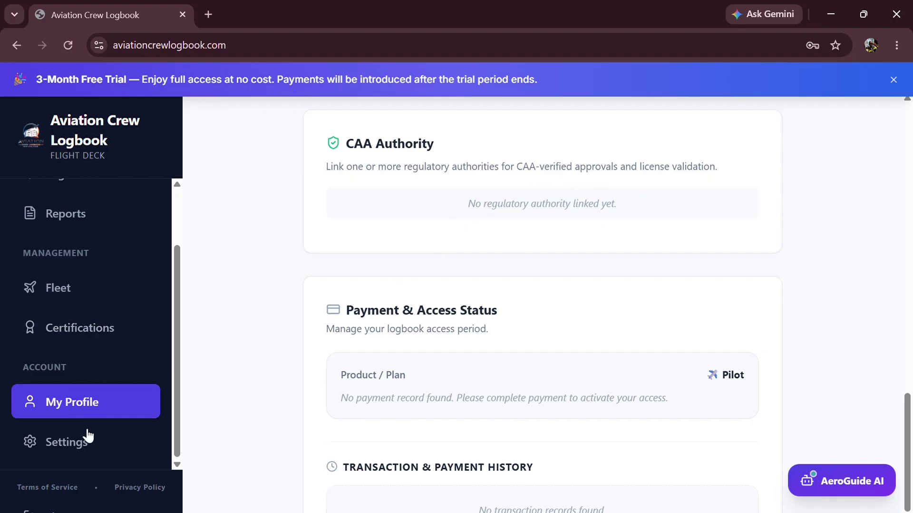
Go to the settings, switch Dark Mode on and off again, and review the privacy and two-factor authentication options.
click(72, 445)
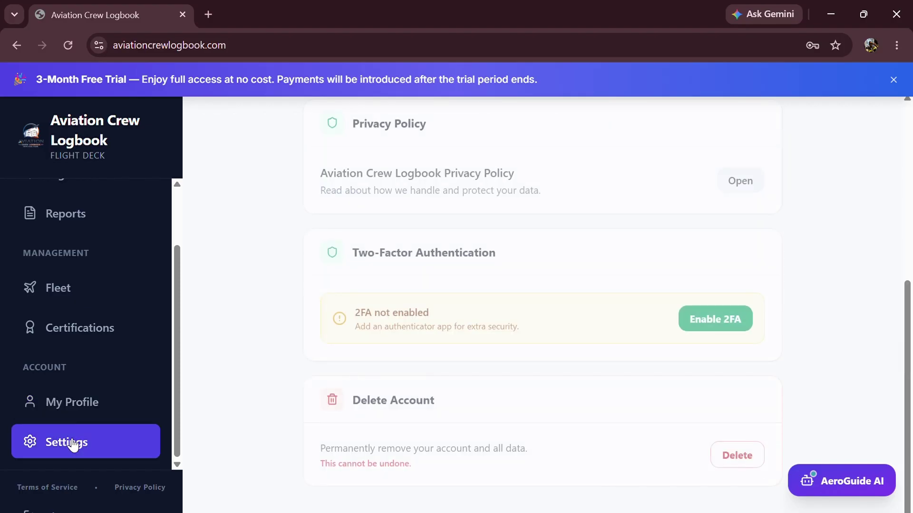
scroll(422, 346, up, 4)
scroll(422, 346, up, 2)
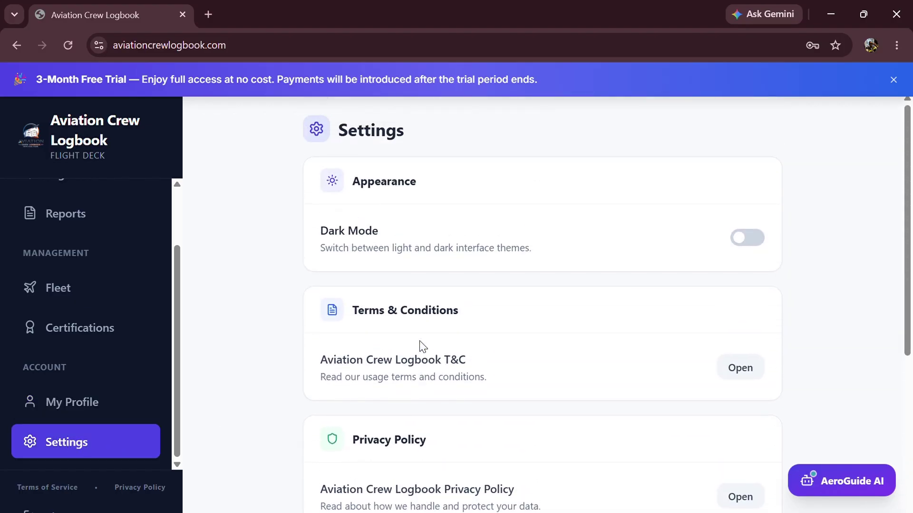
click(759, 250)
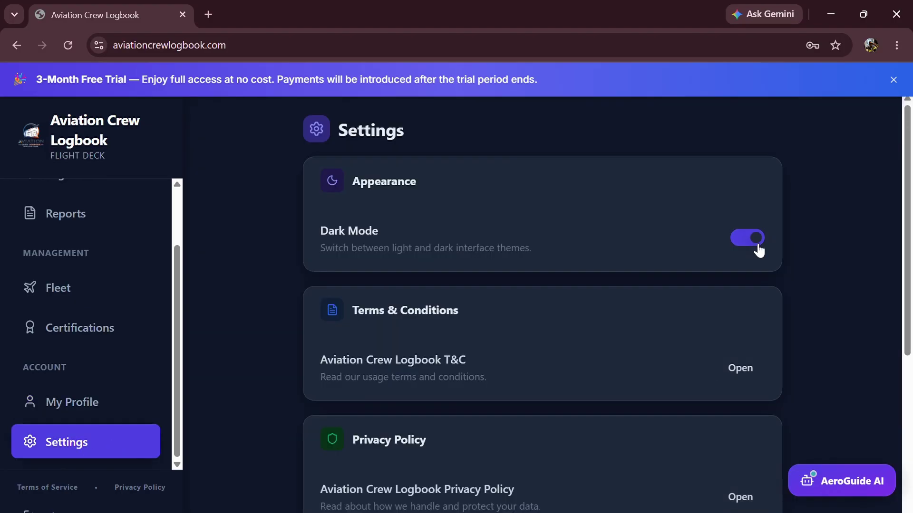
click(759, 250)
scroll(708, 264, down, 4)
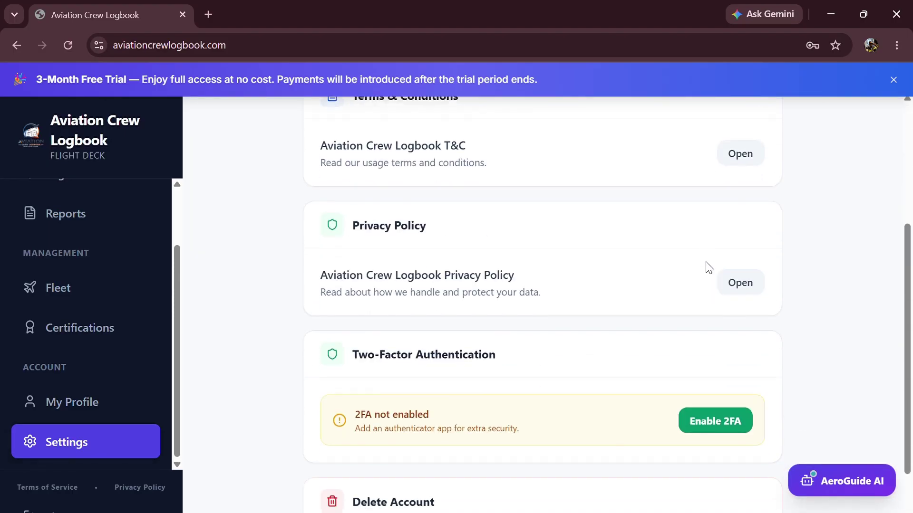
Review the Two-Factor Authentication, Delete Account, Terms & Conditions and Privacy Policy sections of the settings.
scroll(518, 246, down, 2)
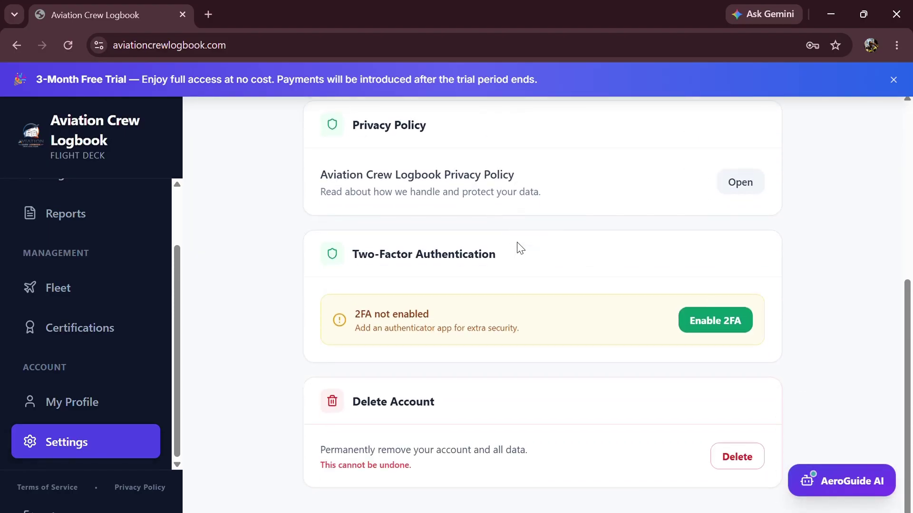
scroll(375, 304, up, 4)
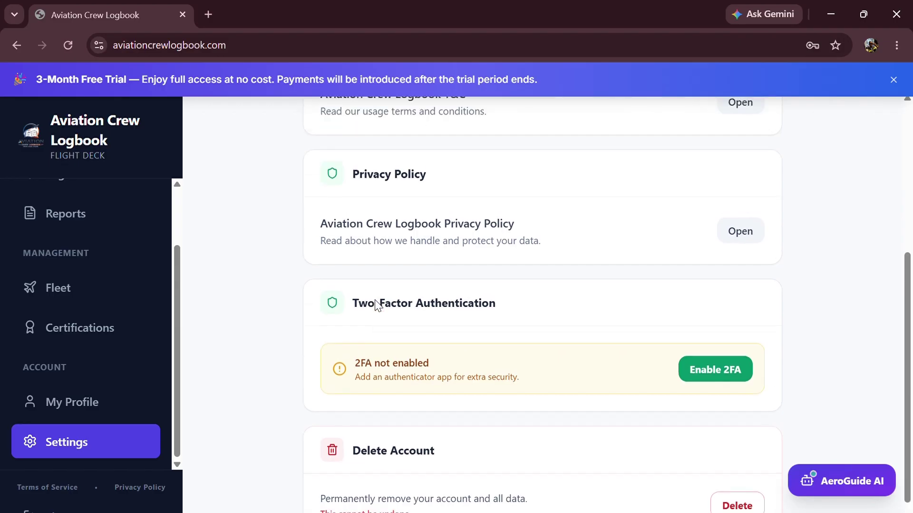
scroll(437, 402, down, 3)
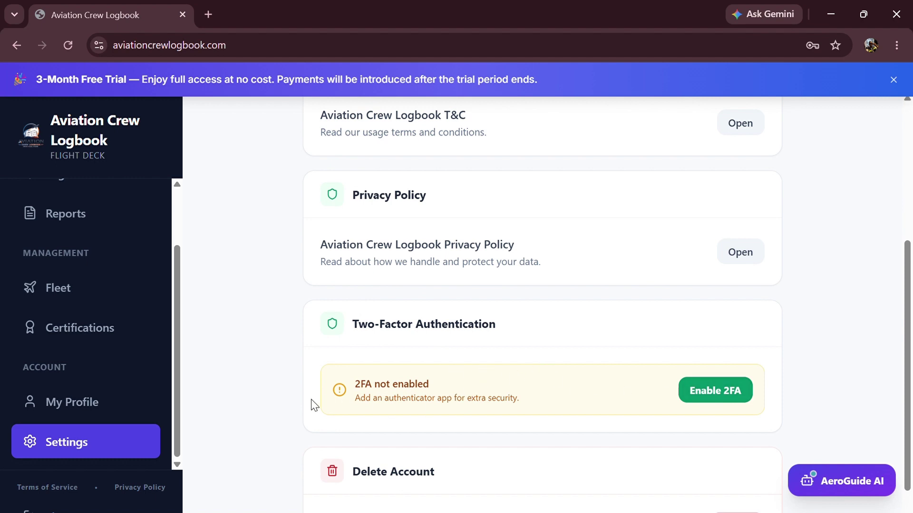
scroll(473, 383, up, 2)
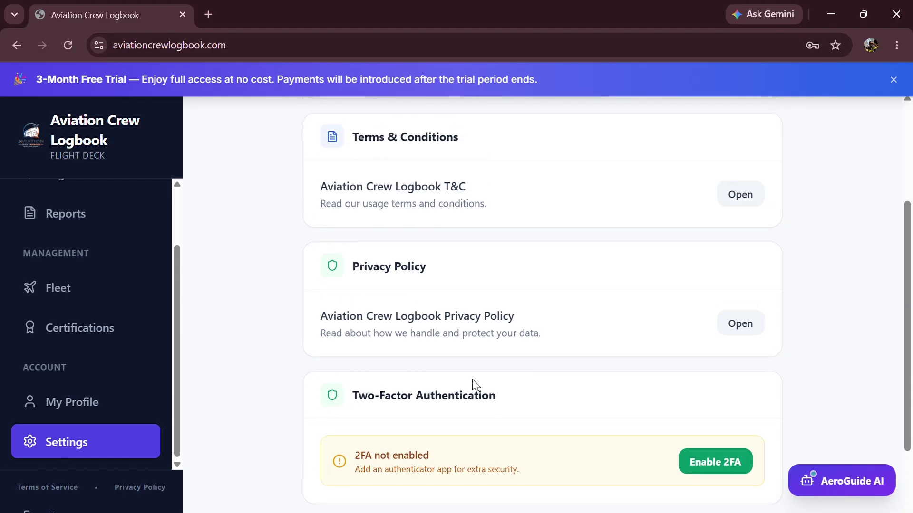
scroll(534, 370, up, 4)
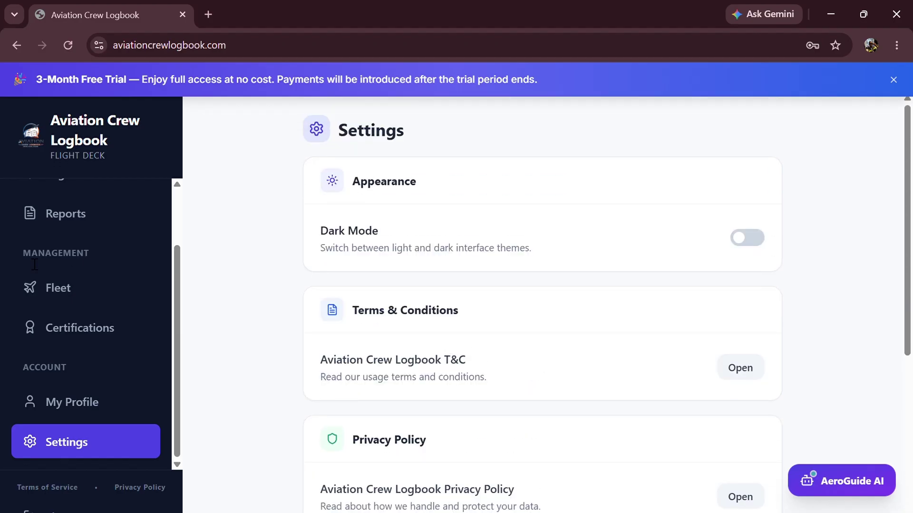
Return to the dashboard, ask AeroGuide AI "How do I log a new flight?", and minimise the chat after reading the answer.
scroll(57, 299, up, 2)
click(109, 219)
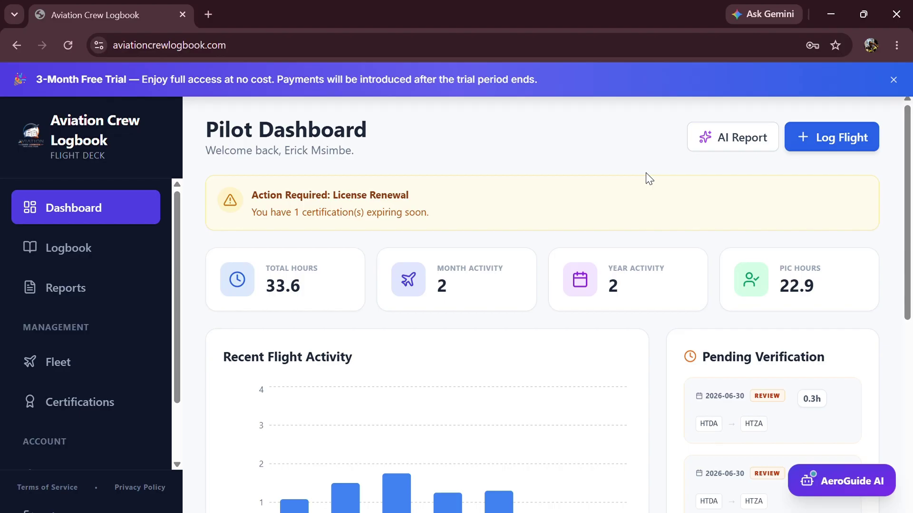
click(831, 483)
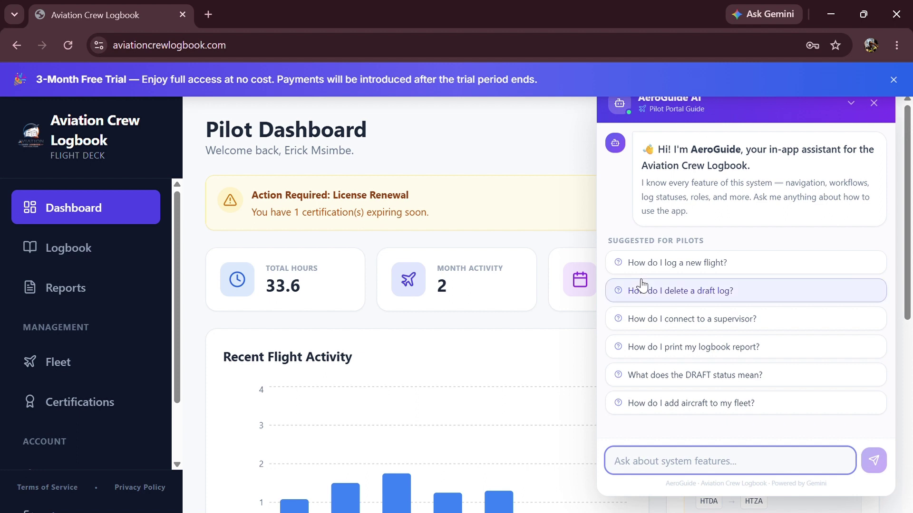
click(675, 271)
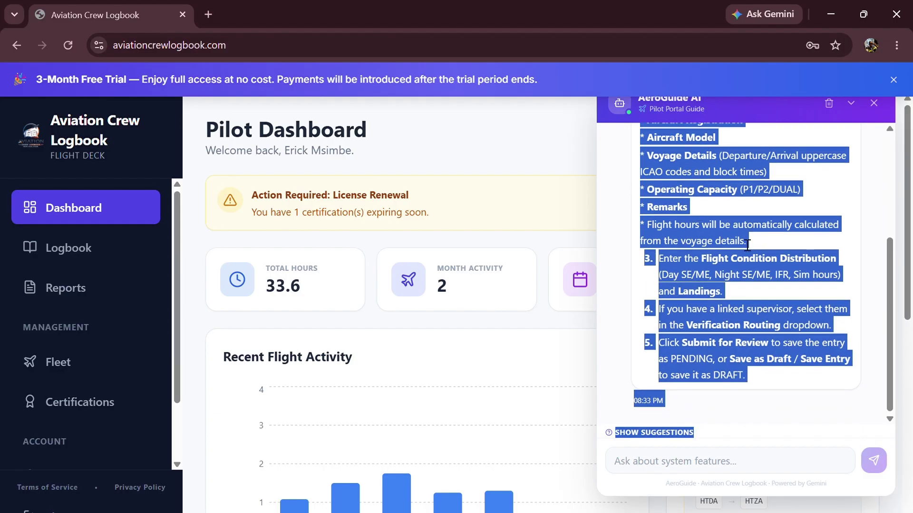
click(748, 245)
scroll(747, 246, up, 2)
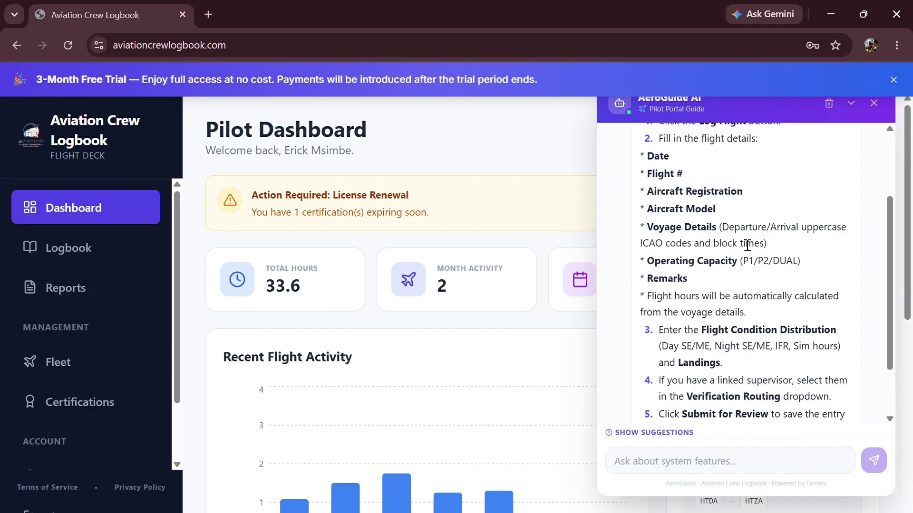
scroll(741, 212, up, 3)
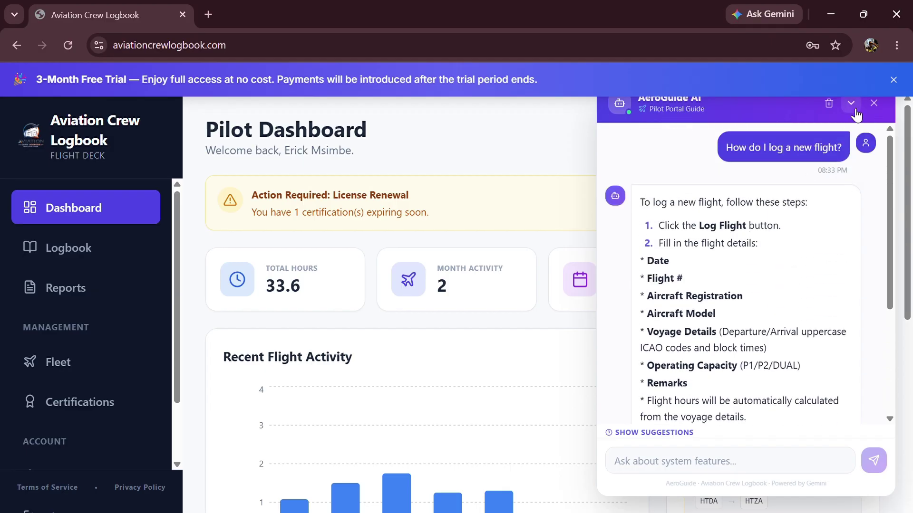
click(851, 104)
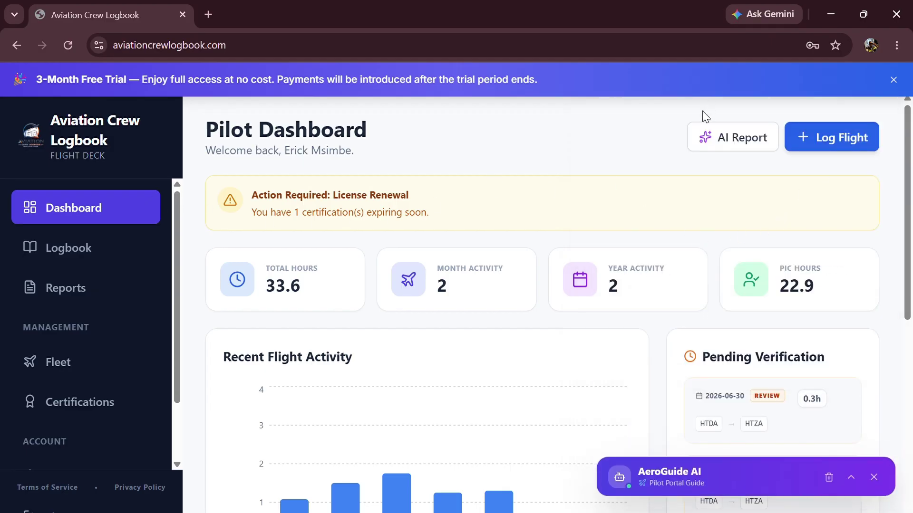
Generate the dashboard's AI report, read its insights and recommendations, and dismiss it from the Logbook page.
click(731, 142)
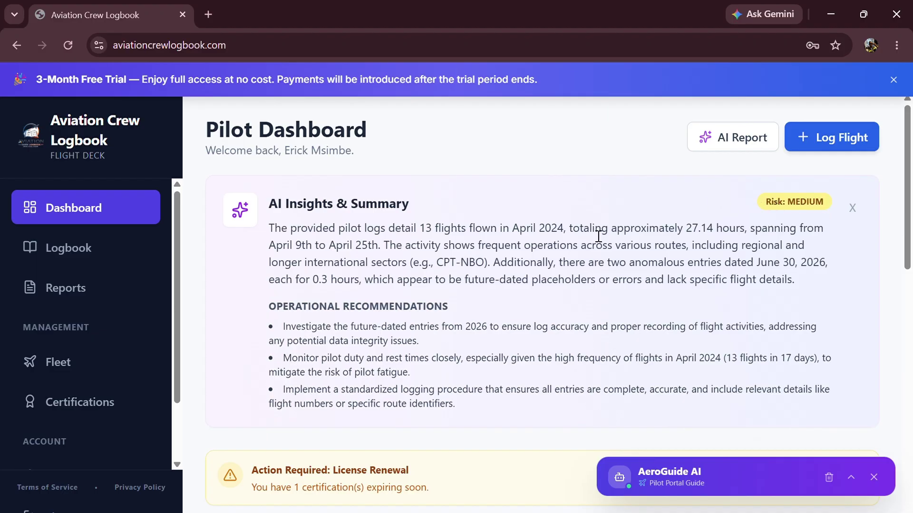
scroll(398, 292, down, 1)
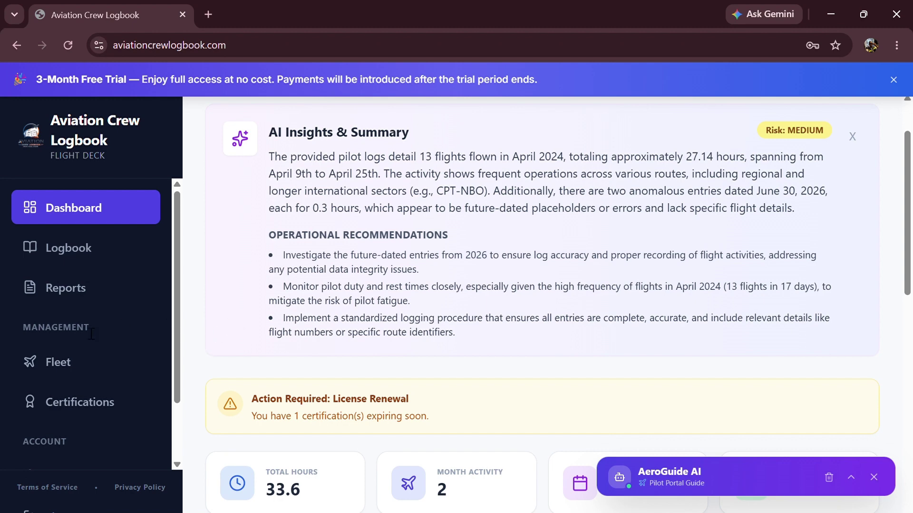
click(81, 248)
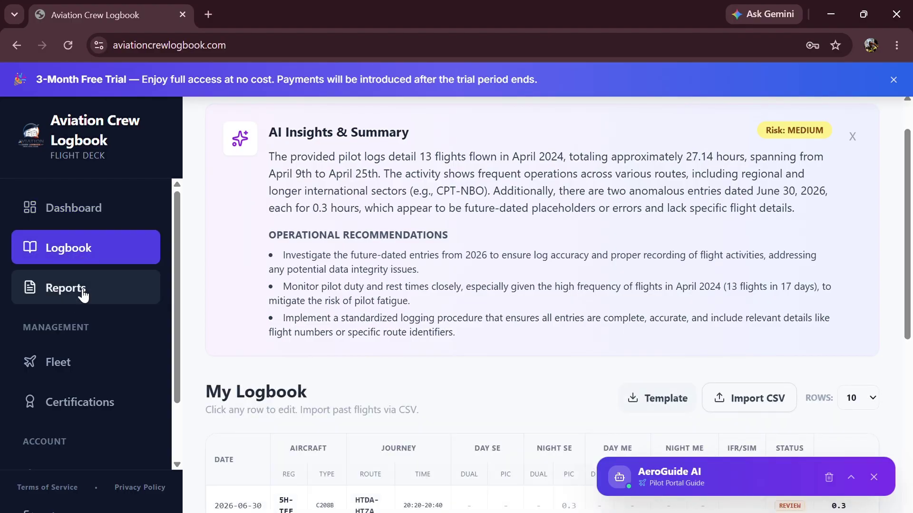
click(854, 138)
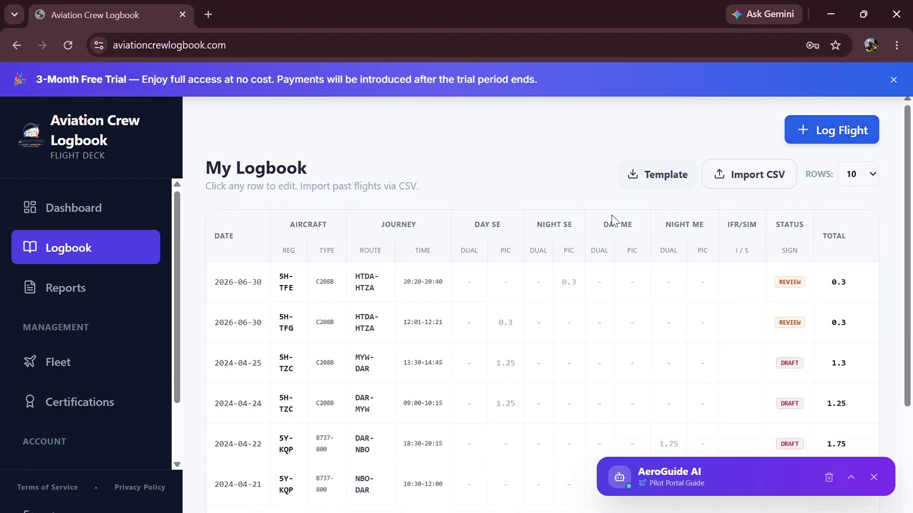